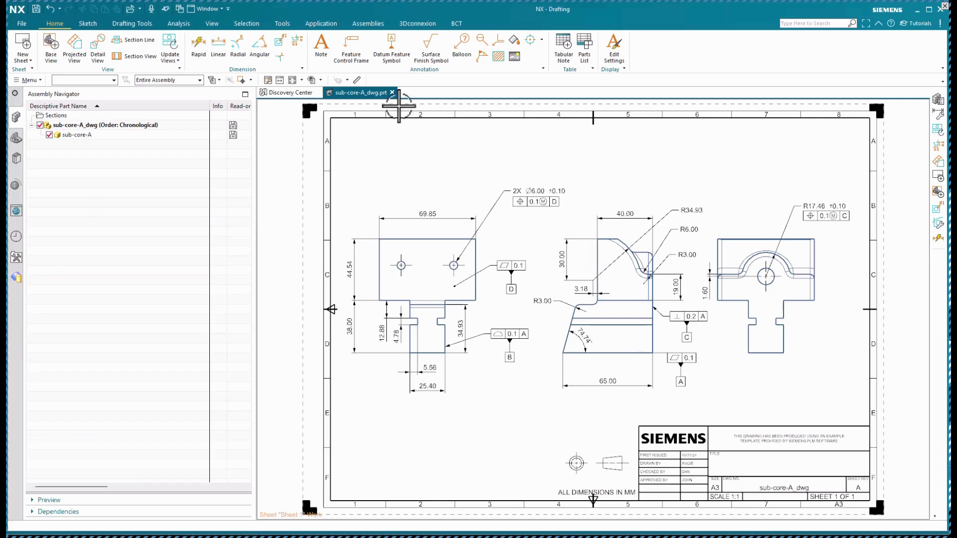
Launch BCT Inspector for the drawing and choose the DIN ISO 2768 (medium/mittel) default tolerance table
click(457, 23)
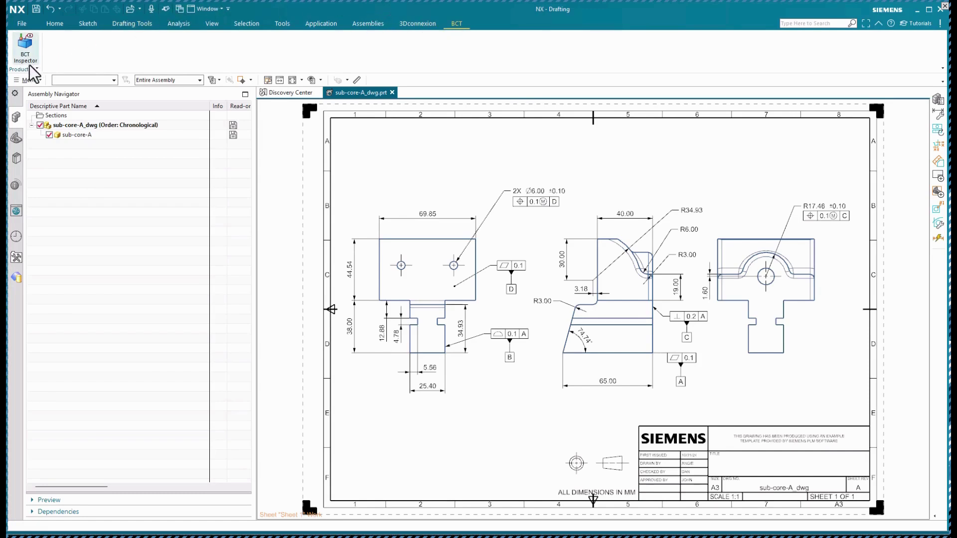
click(25, 47)
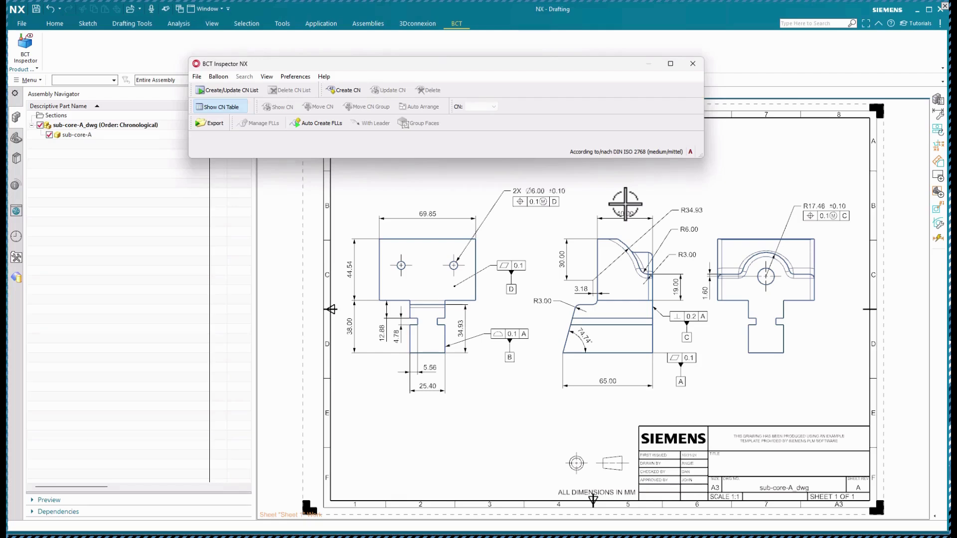
click(612, 152)
click(598, 155)
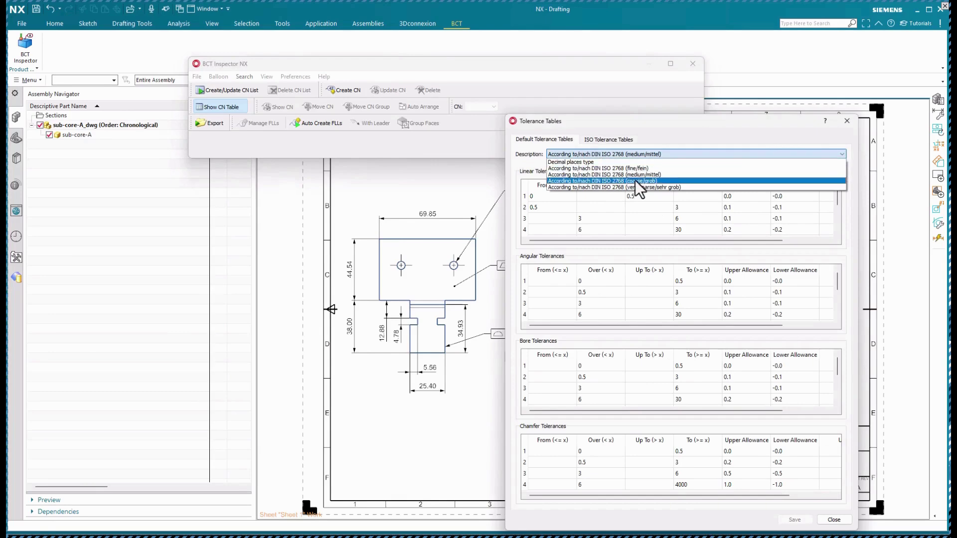
click(613, 174)
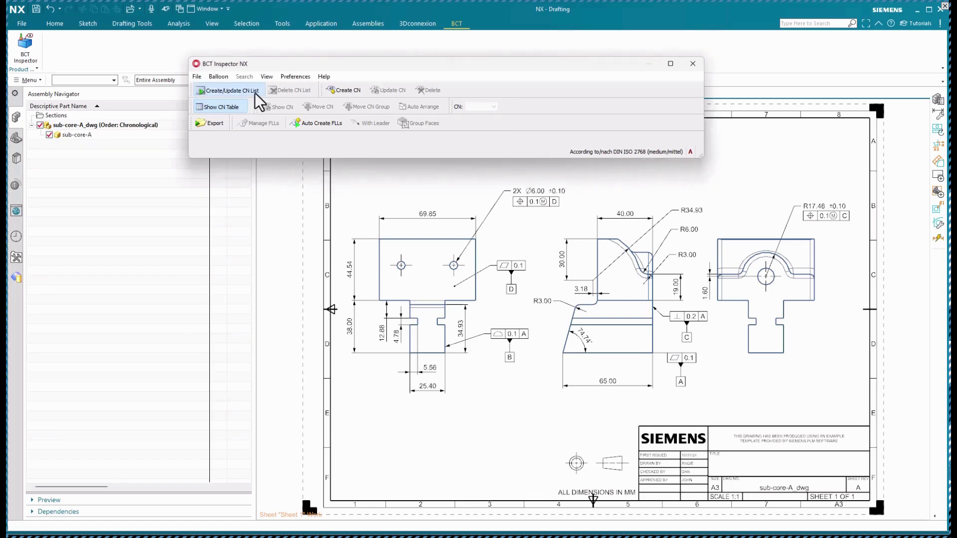
Create the characteristic number list for the drawing and open its table at characteristic 1
click(255, 95)
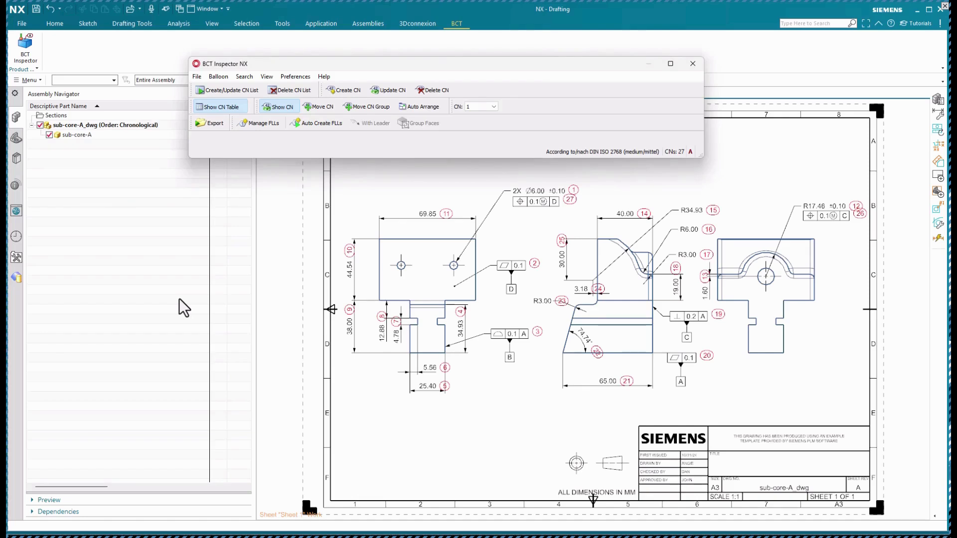
click(223, 106)
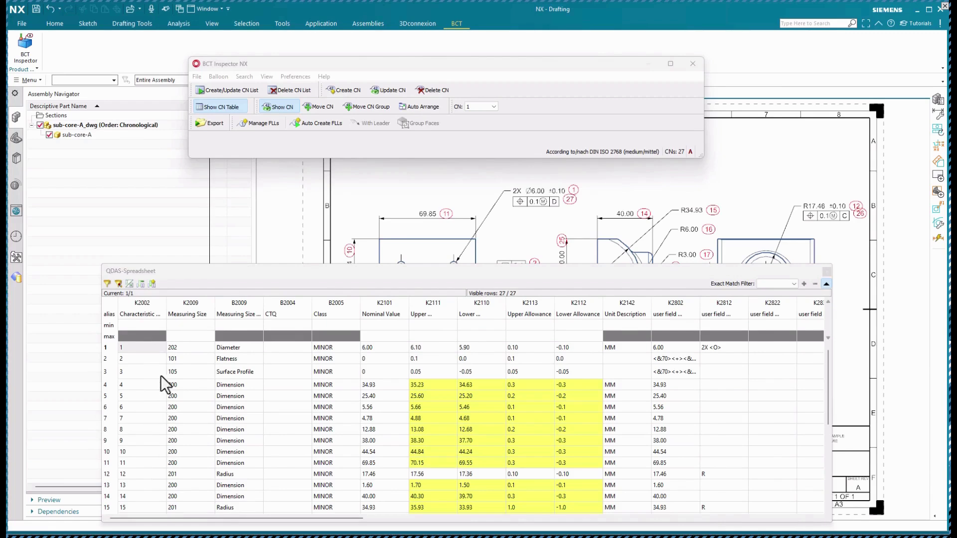
click(138, 347)
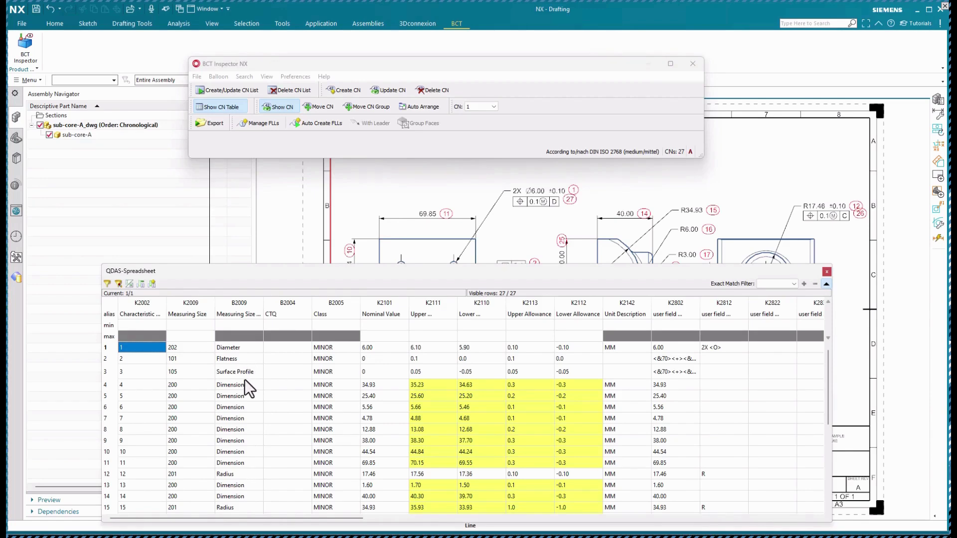
Set the class of characteristics 7 to 11 to CRITICAL and commit the change
click(281, 472)
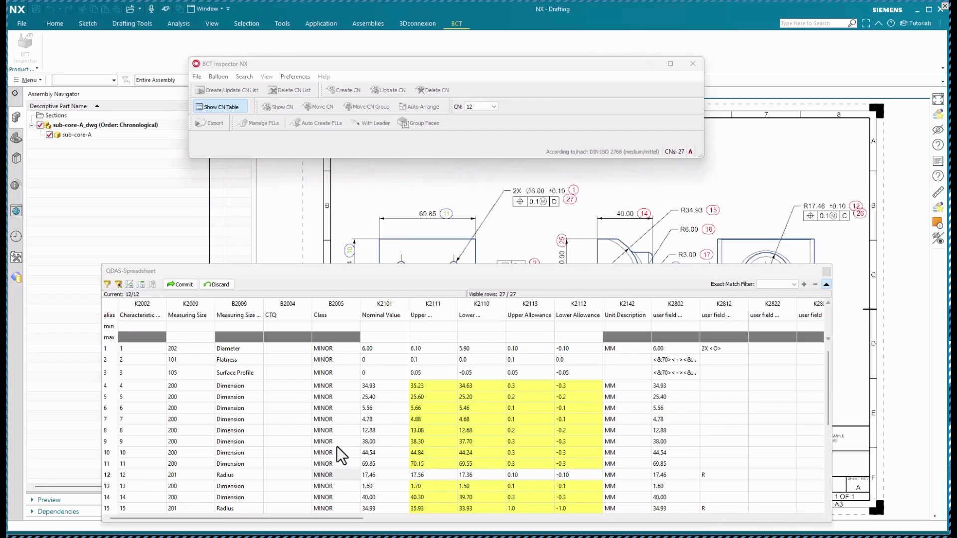
drag(342, 467, 341, 424)
right_click(341, 419)
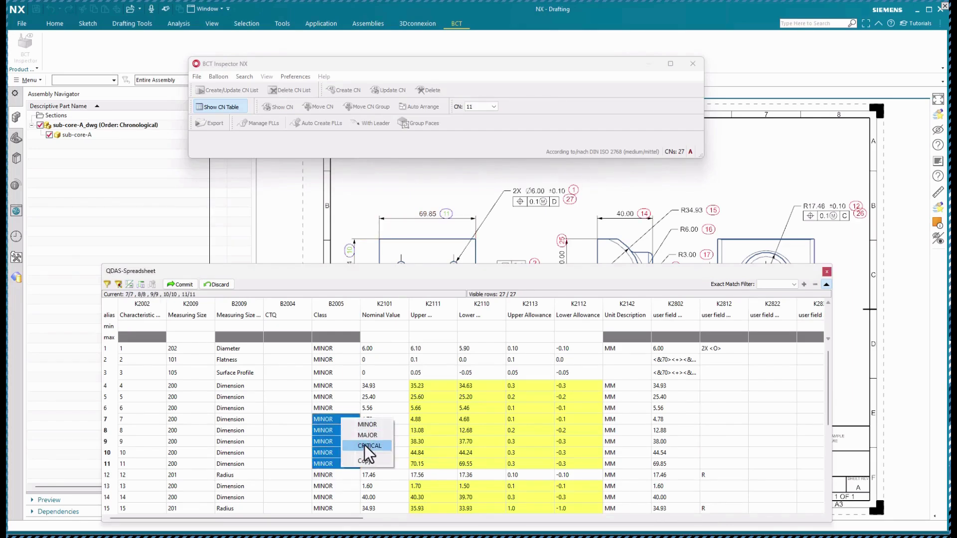
click(369, 446)
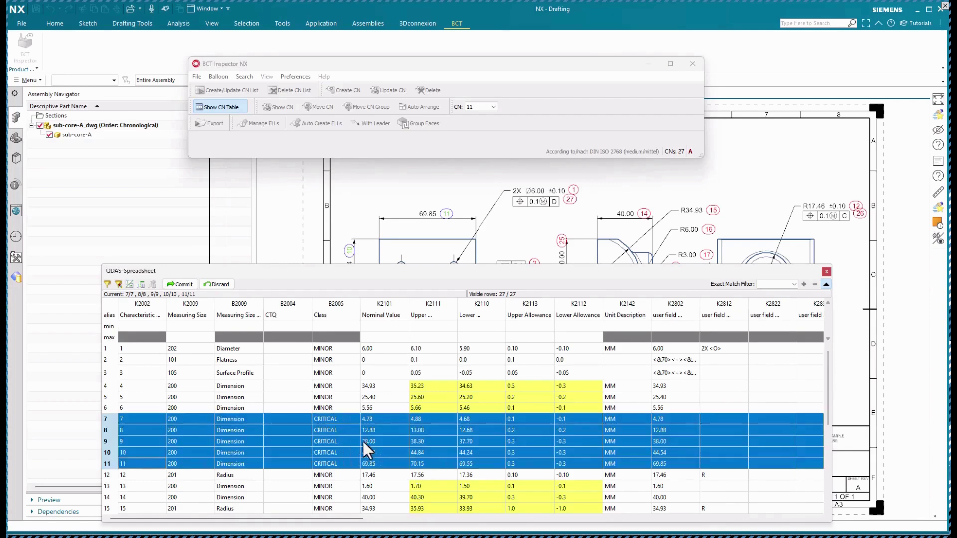
click(177, 285)
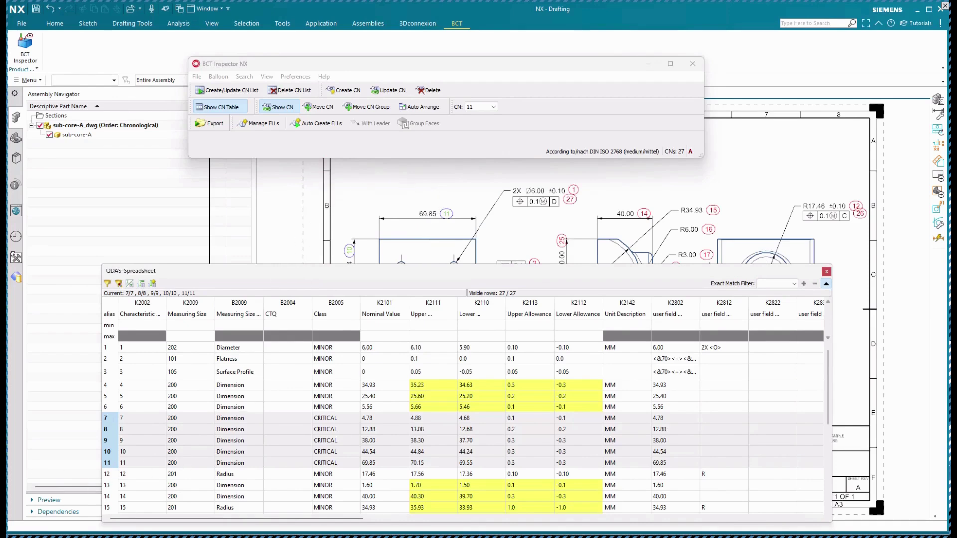
Examine the class, nominal value, tolerance, drawing change and reference columns of the characteristics table
click(344, 407)
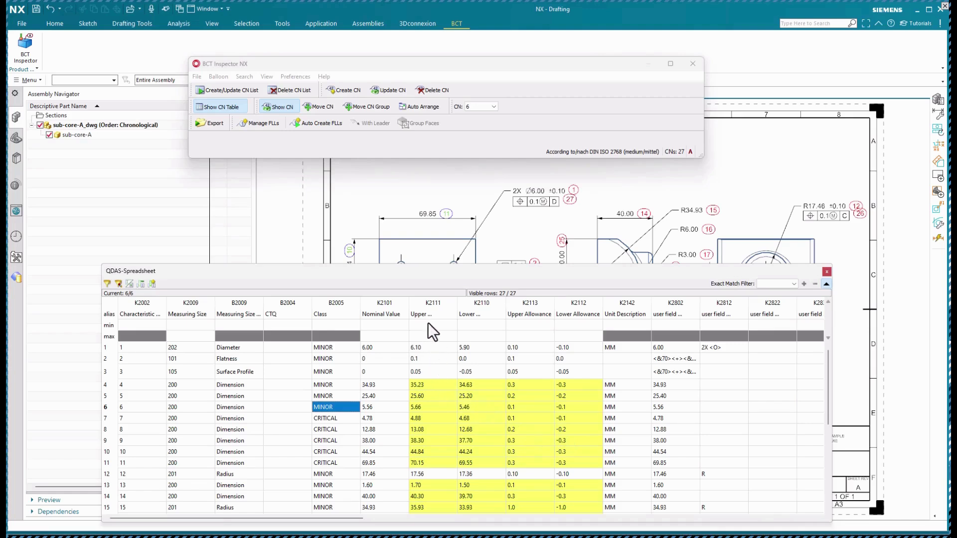
click(385, 385)
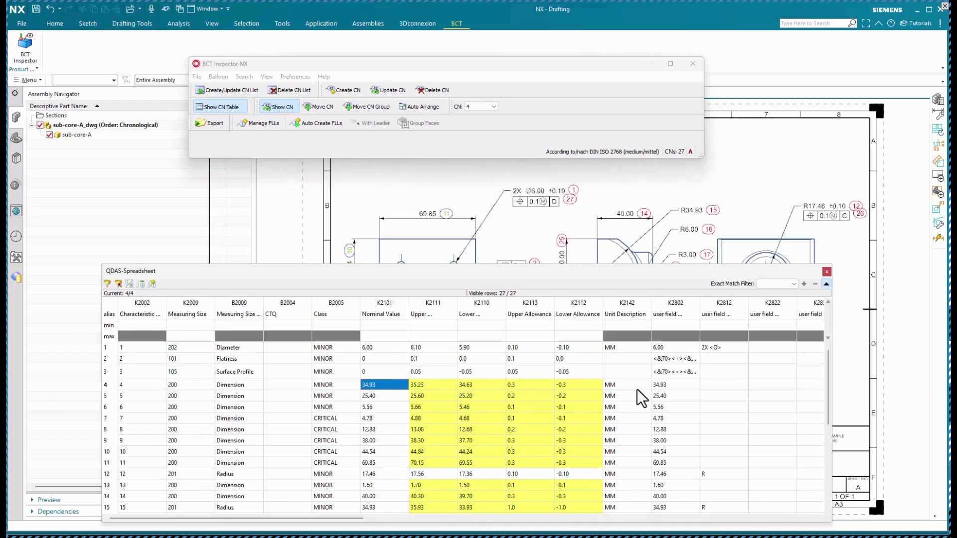
drag(343, 519, 776, 534)
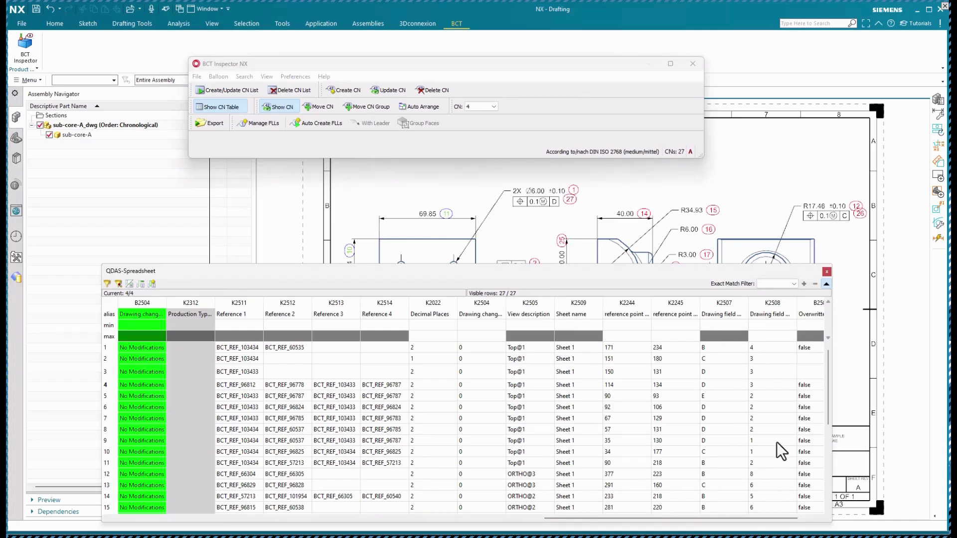
click(138, 517)
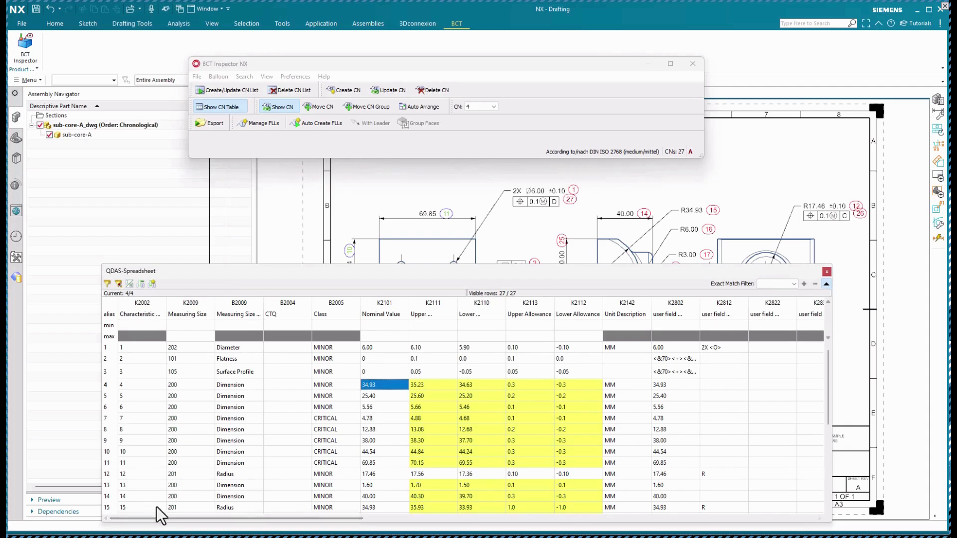
Export the characteristics as a Project - File (incl. Drawings) to the BCT Inspector Dec 2024 Demo folder
click(214, 124)
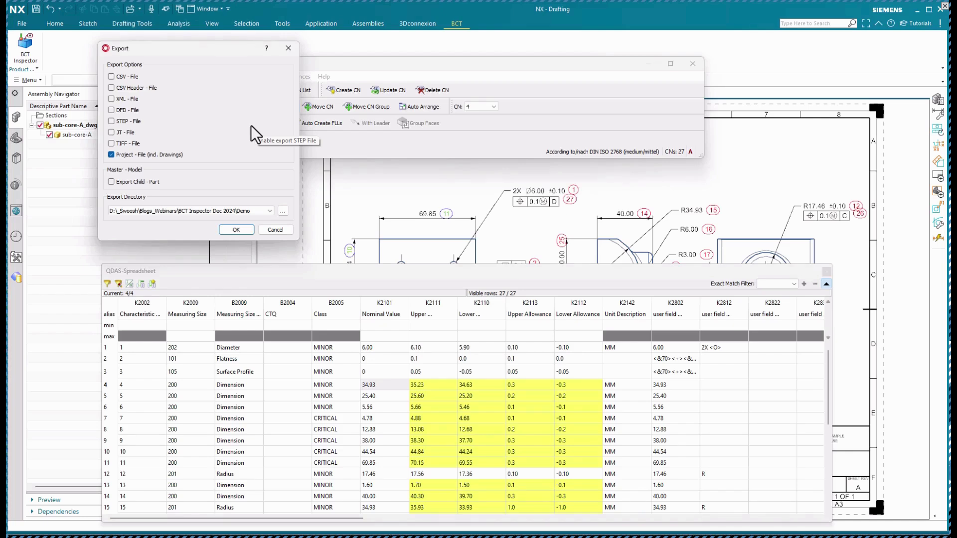
click(243, 232)
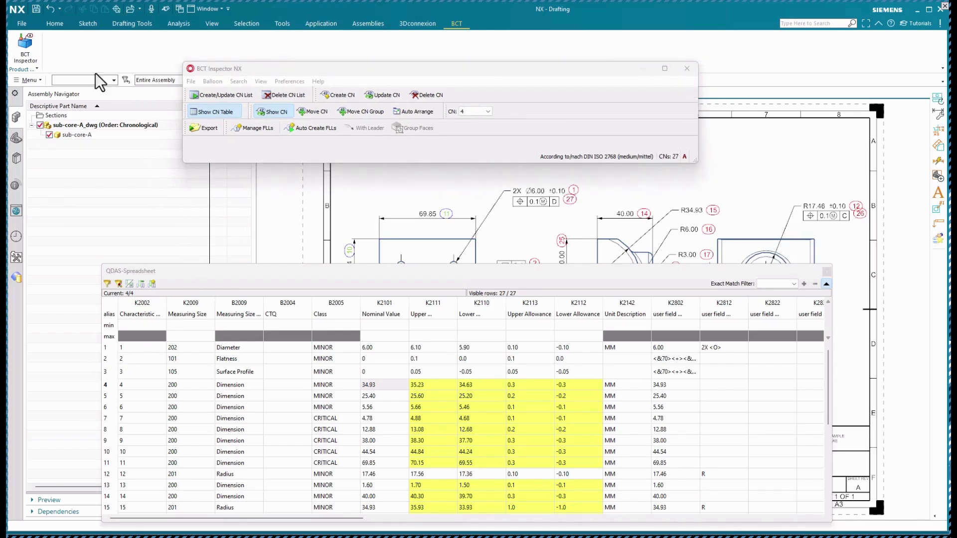
Close all open parts while keeping the session running
click(22, 24)
mouse_move(58, 70)
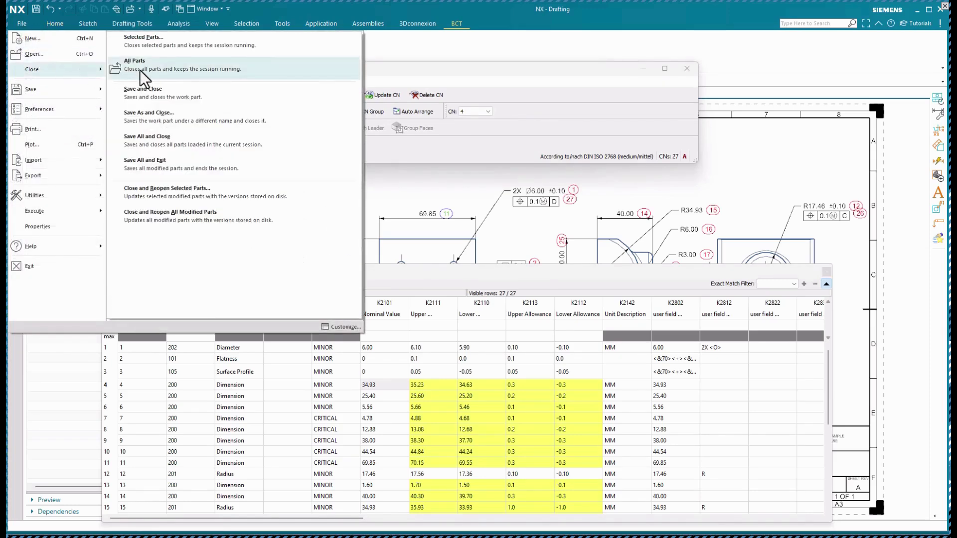
click(140, 70)
click(476, 294)
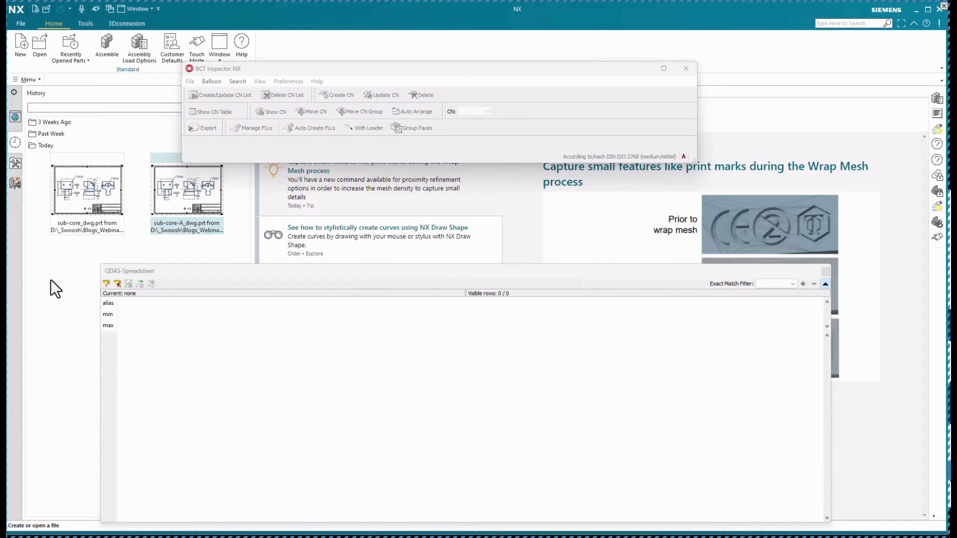
Reopen the recent drawing sub-core-A_dwg.prt and close the characteristics table and BCT Inspector
click(193, 196)
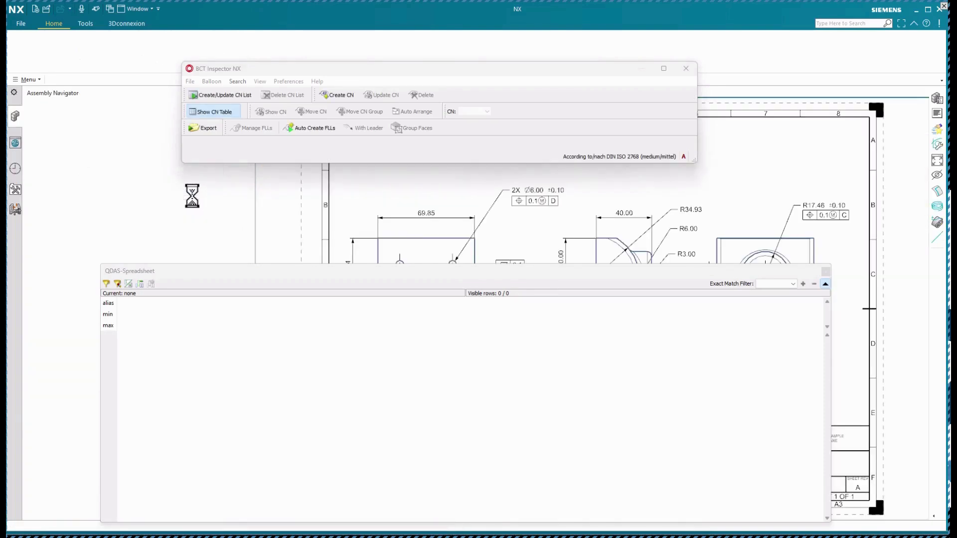
click(825, 272)
click(686, 68)
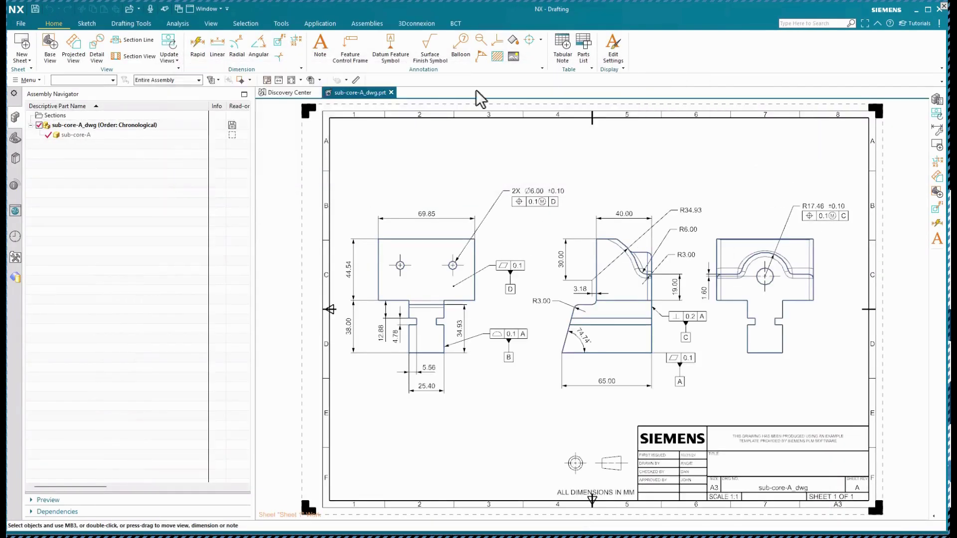
Open the sub-core-A component in its own window and make Delete Face (6) the current feature
right_click(107, 136)
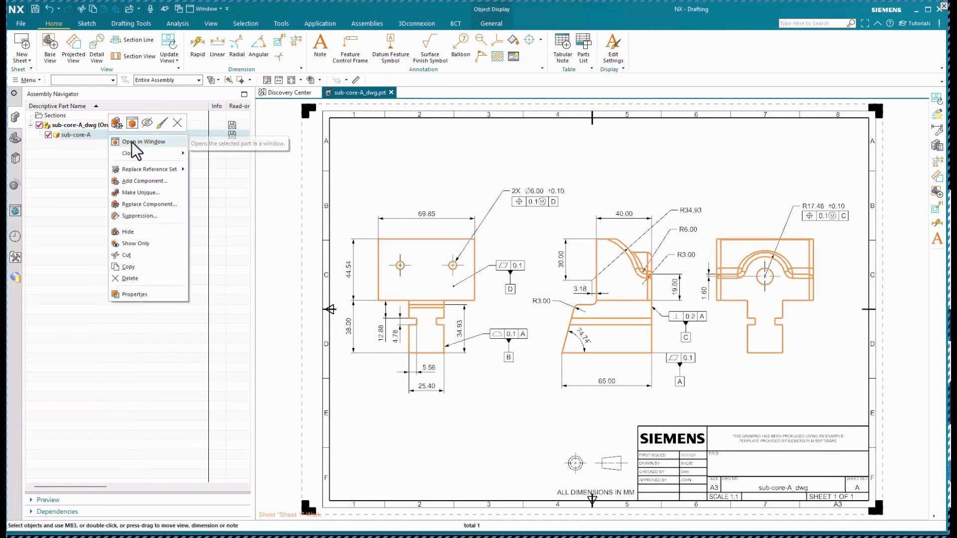
click(132, 142)
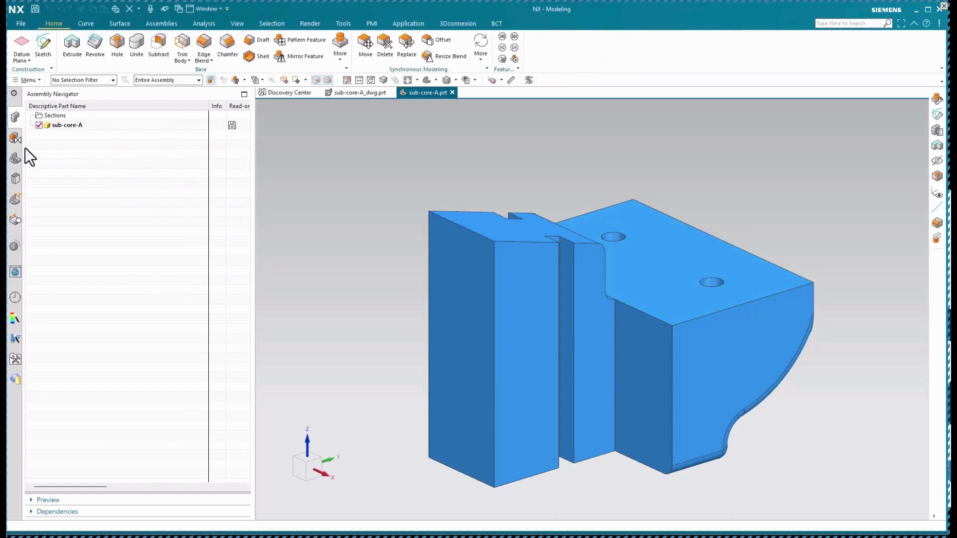
click(15, 159)
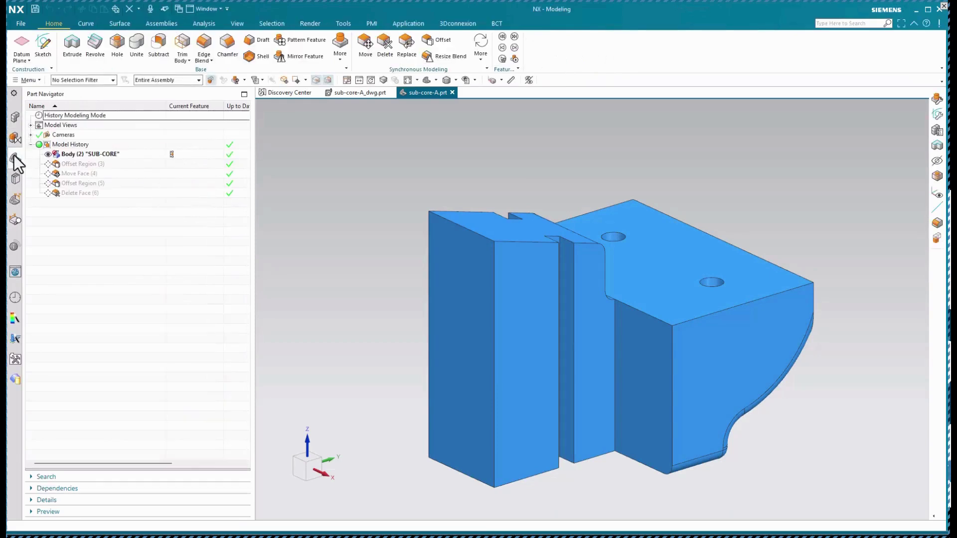
click(172, 193)
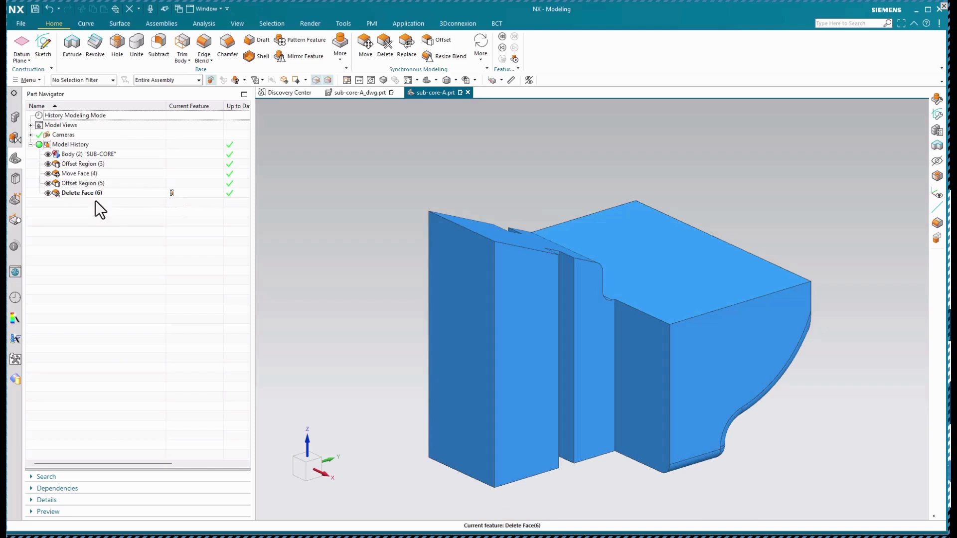
Inspect which faces the Offset Region (3), Offset Region (5) and Delete Face (6) features affect on the model
click(86, 163)
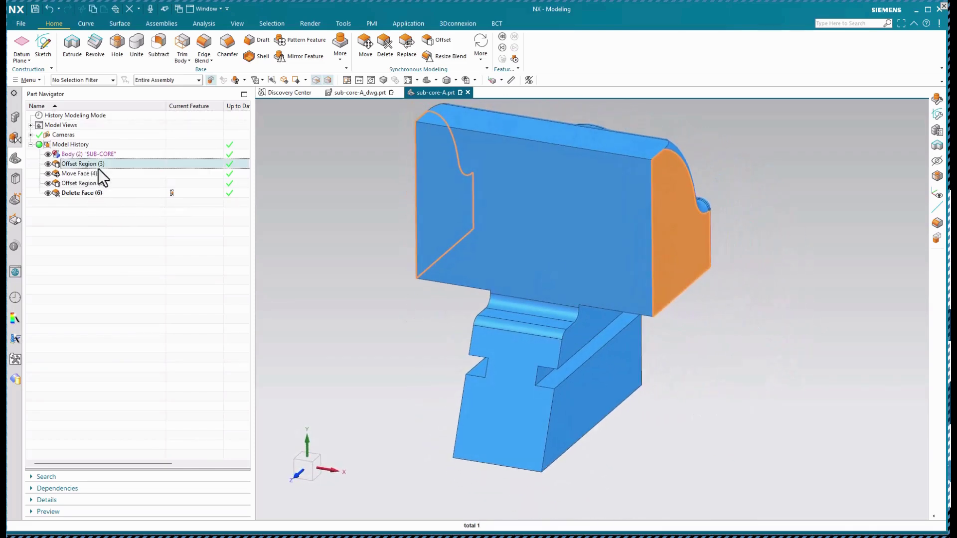
click(96, 182)
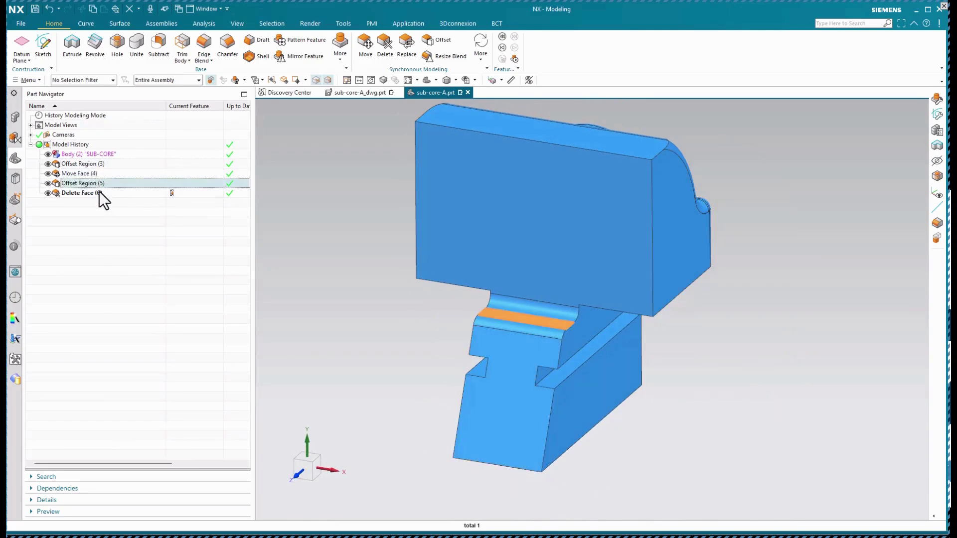
click(99, 192)
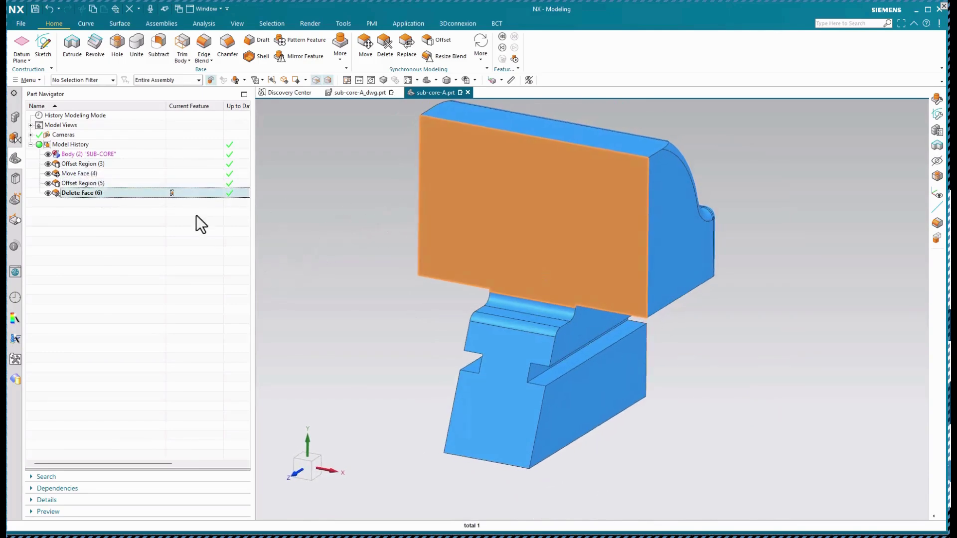
key(Escape)
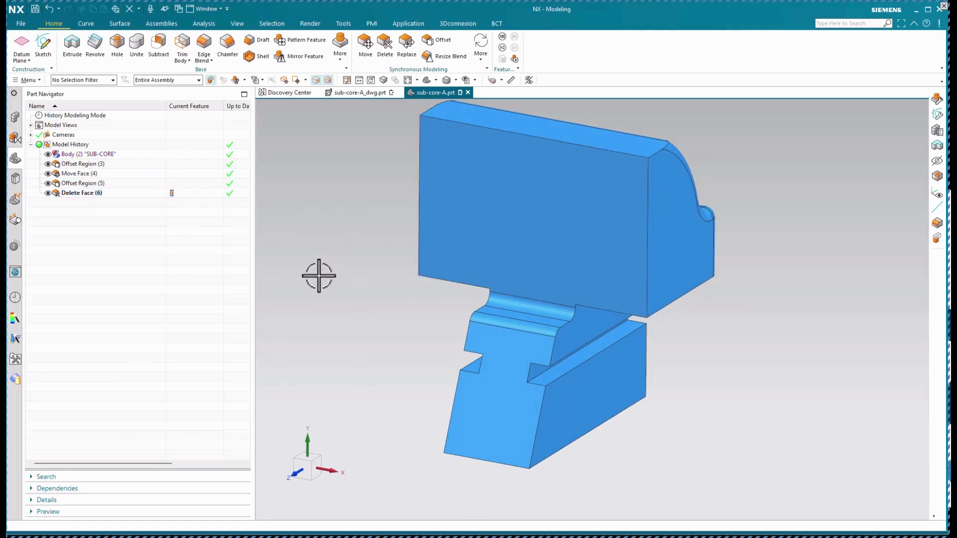
middle_drag(387, 164, 369, 110)
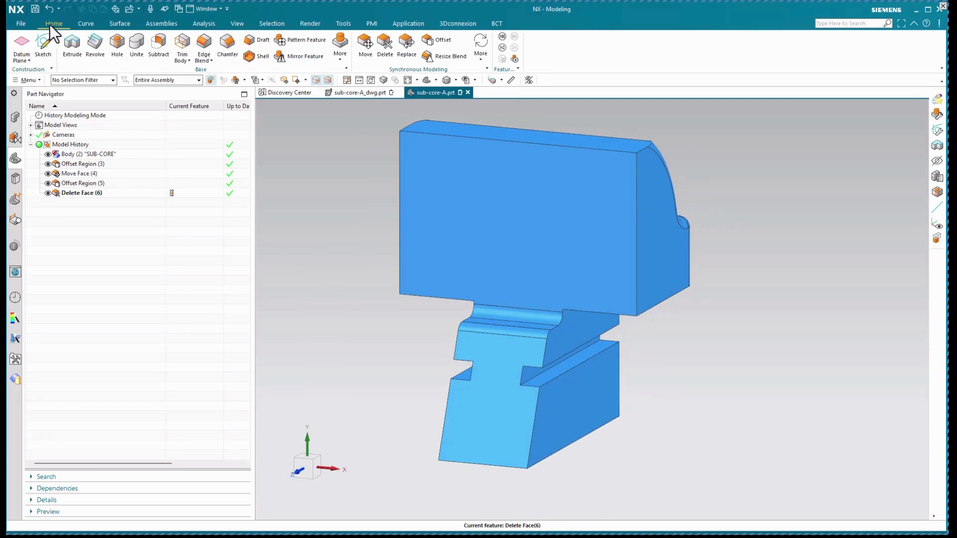
Start a Save As of the modified sub-core-A part and name the new part sub-core-B.prt
click(21, 24)
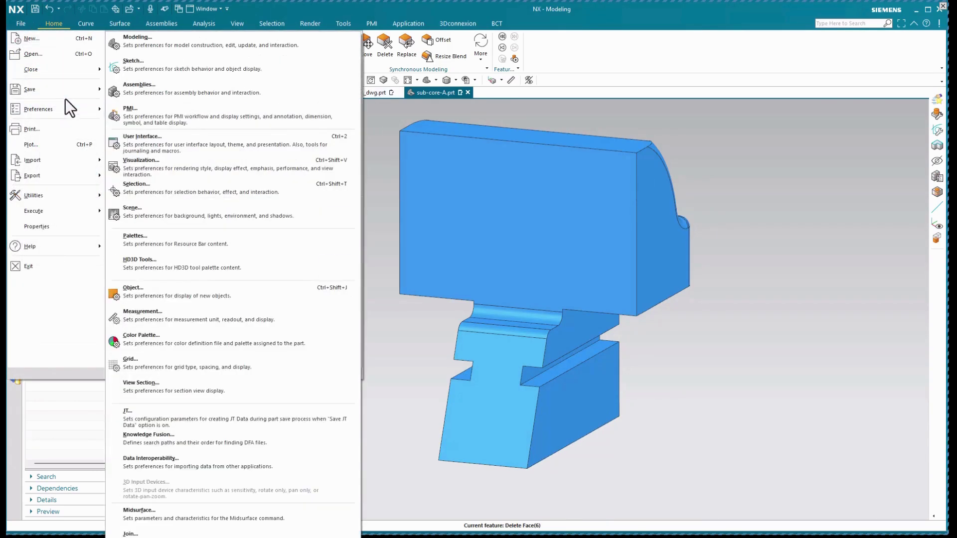
mouse_move(70, 90)
click(157, 93)
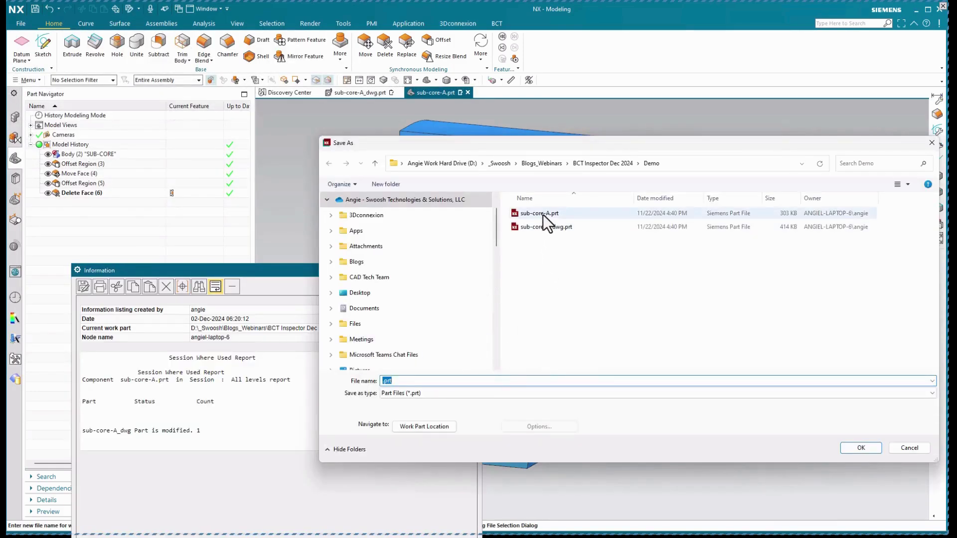
click(543, 214)
key(Tab)
key(Tab)
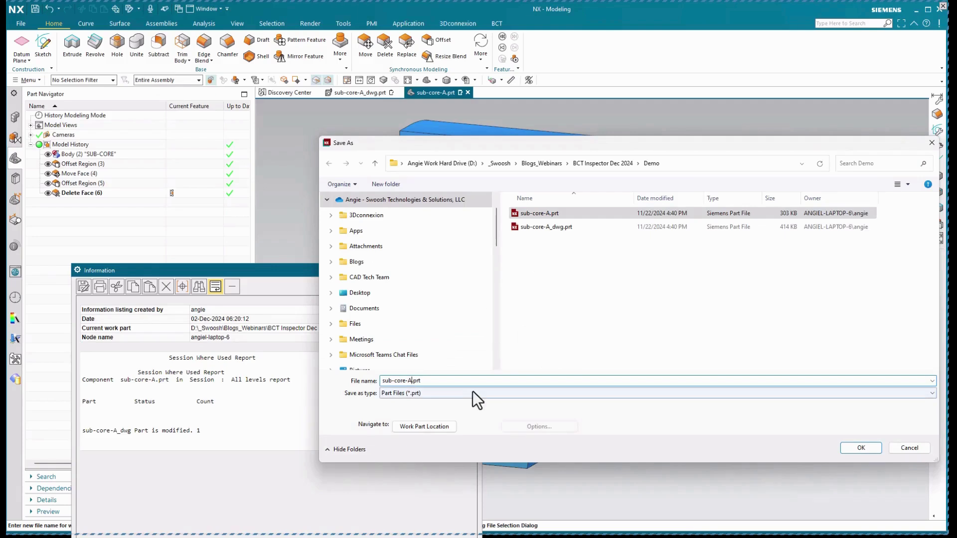
key(BackSpace)
text(B)
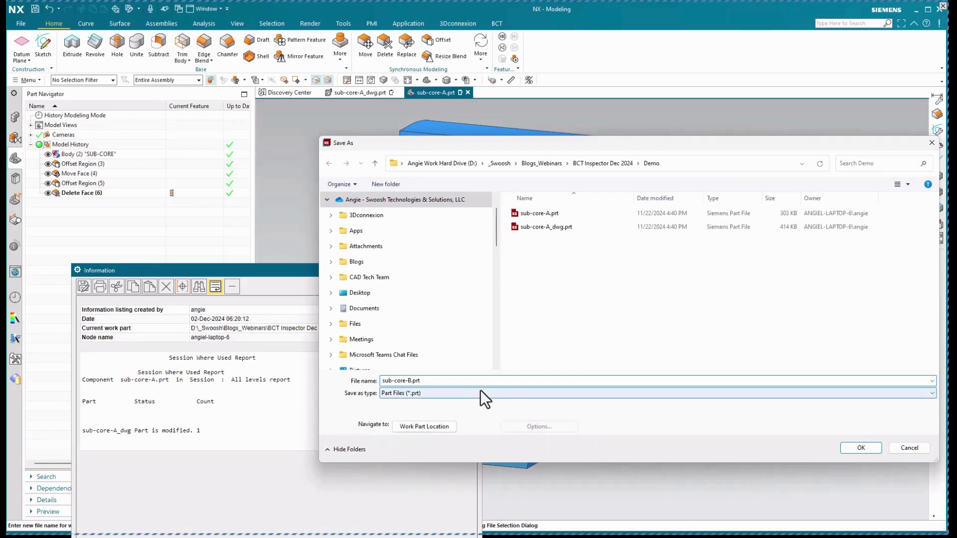
key(Return)
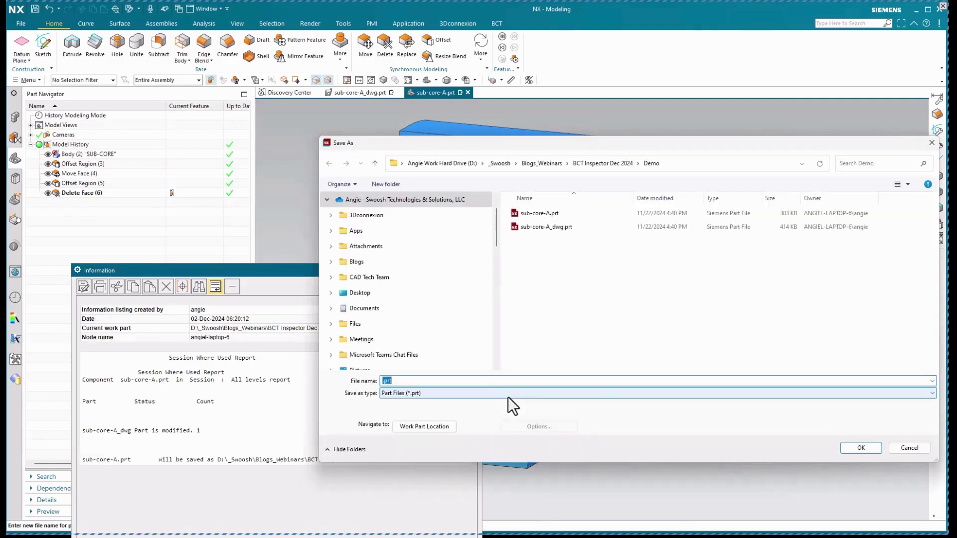
Name the new drawing sub-core-B_dwg.prt, complete the Save As of part and drawing, and dismiss the save report
click(548, 226)
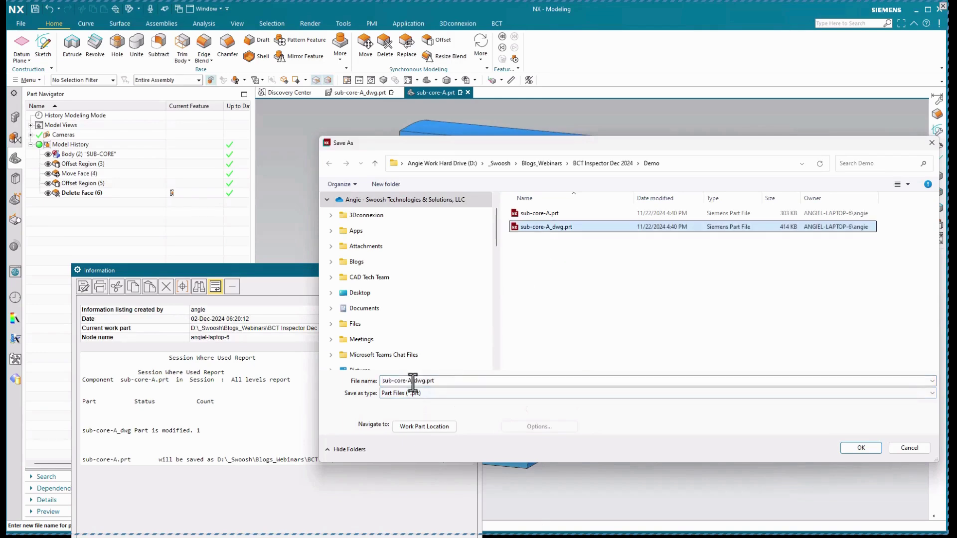
key(Tab)
key(Right)
key(Left)
key(Left)
key(Left)
key(Left)
key(Left)
key(Left)
key(Left)
key(Left)
key(BackSpace)
text(B)
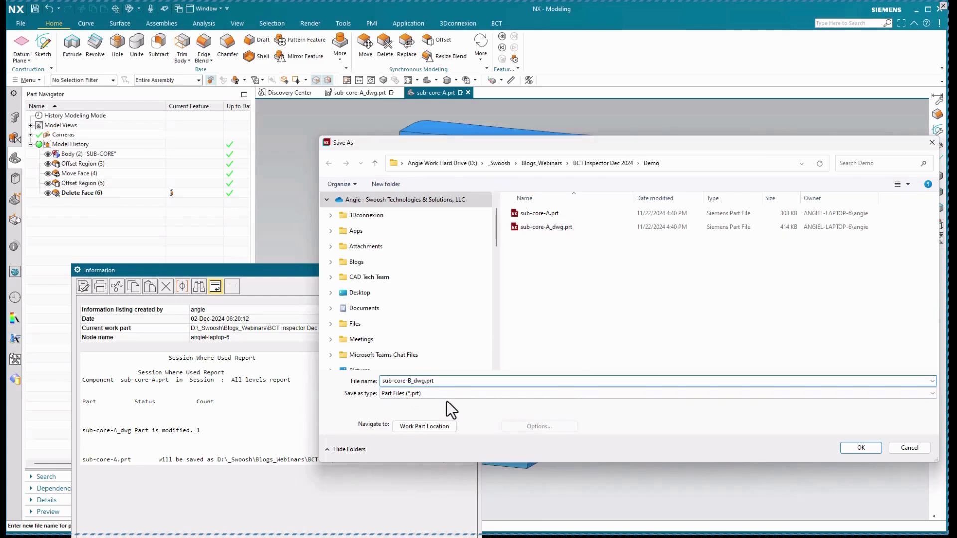
key(Return)
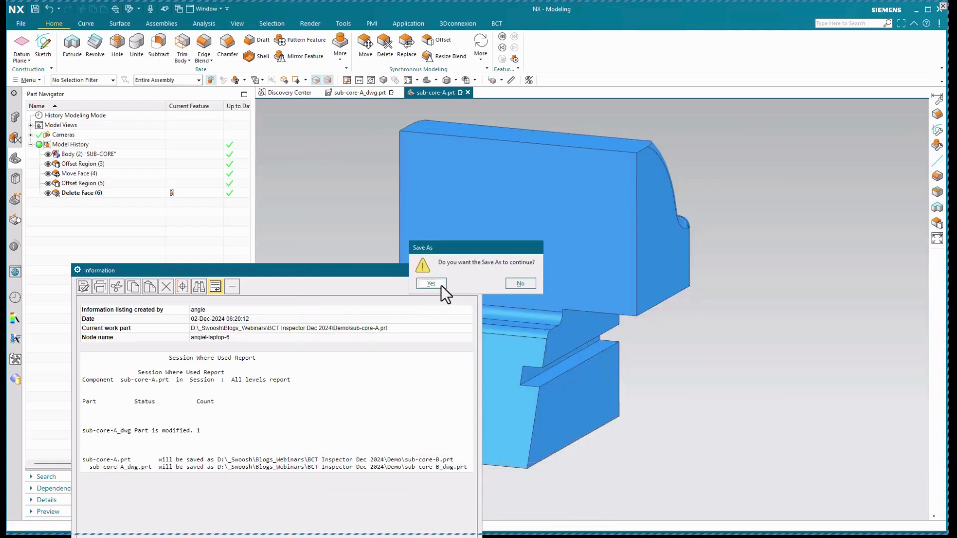
click(441, 285)
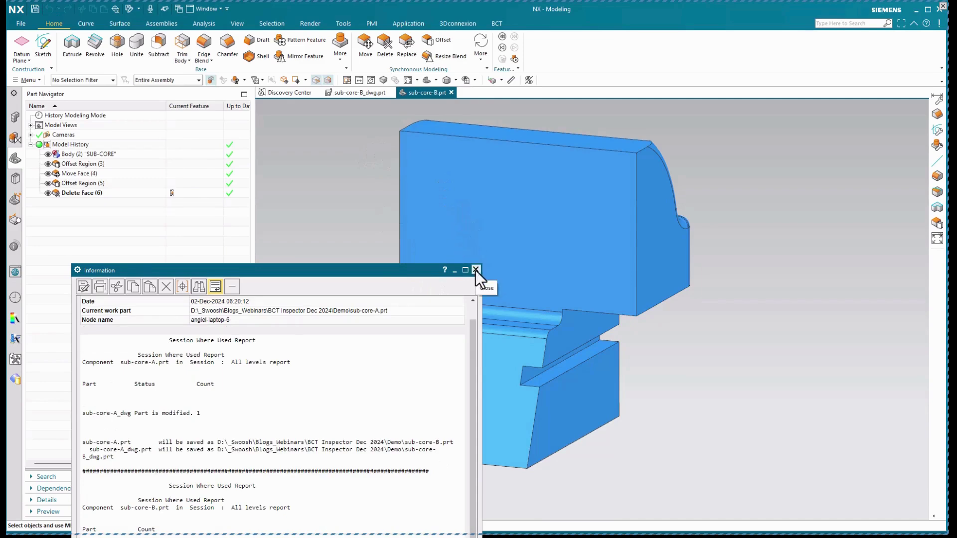
click(475, 270)
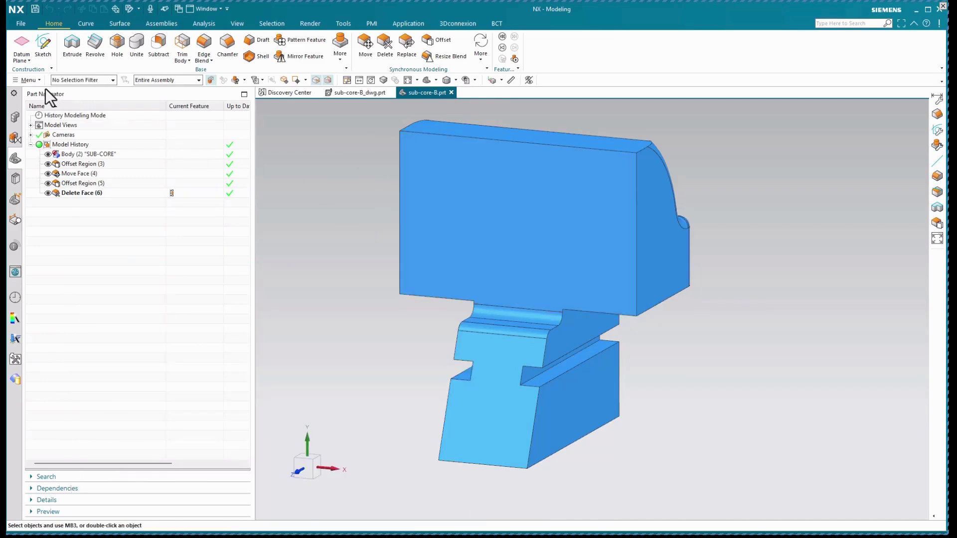
In the sub-core-B_dwg drawing, delete the two hole centre marks, the 2X Ø6.00 dimension and its feature control frame
click(358, 93)
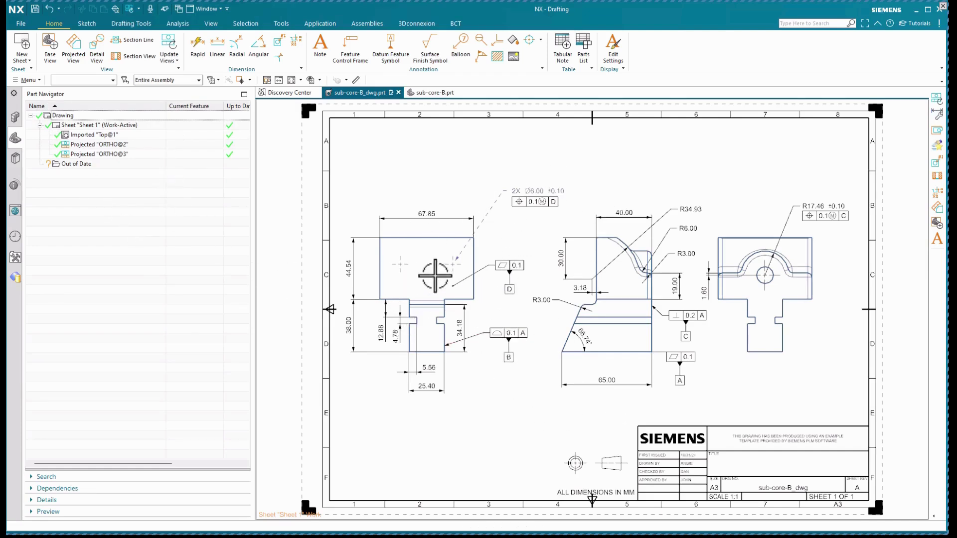
click(401, 268)
click(452, 264)
click(563, 198)
click(536, 201)
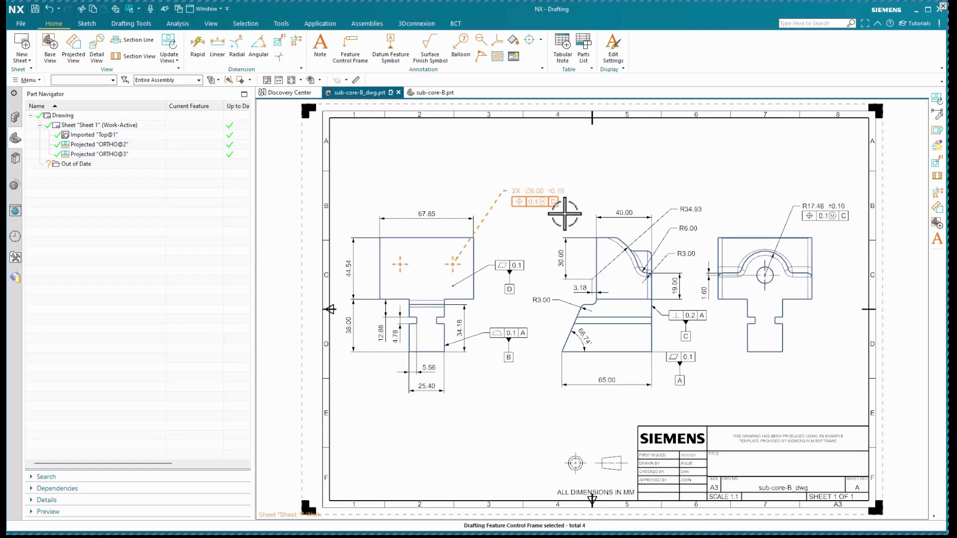
key(Delete)
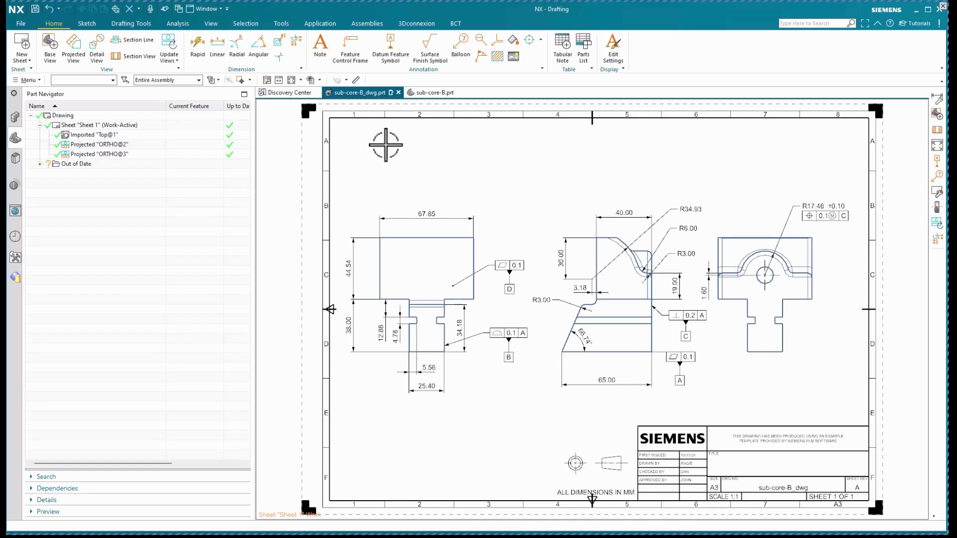
Start BCT Inspector on the revision B drawing and load the project file sub-core-A_dwg.ipxml
click(456, 26)
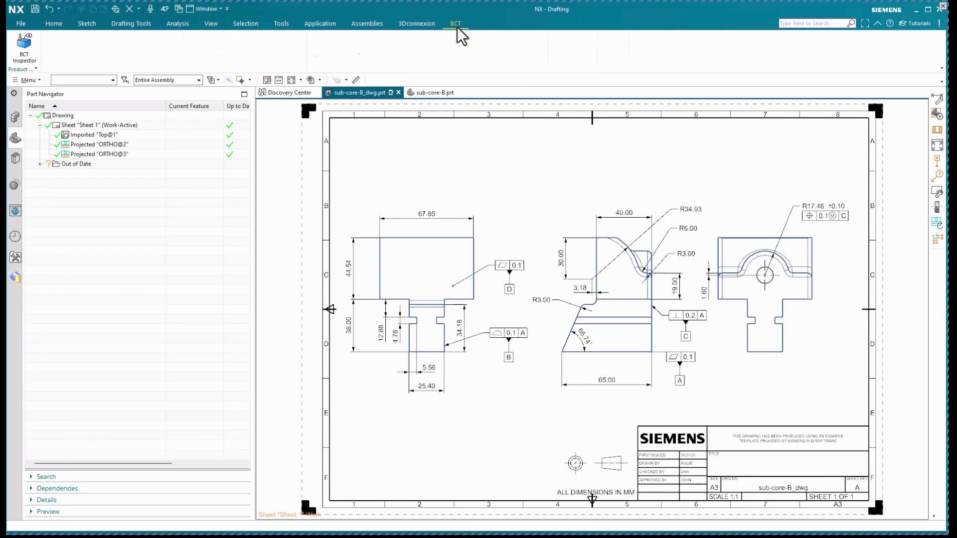
click(24, 48)
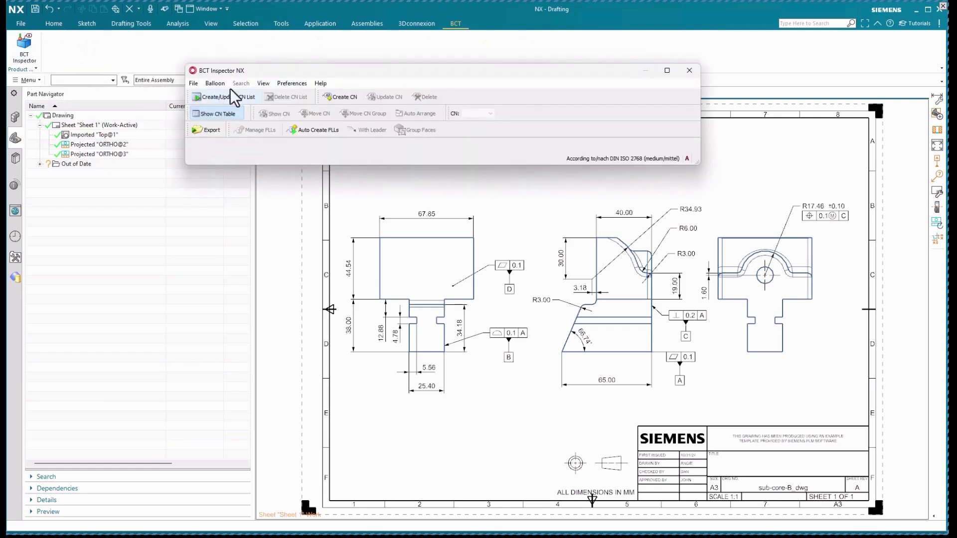
click(193, 83)
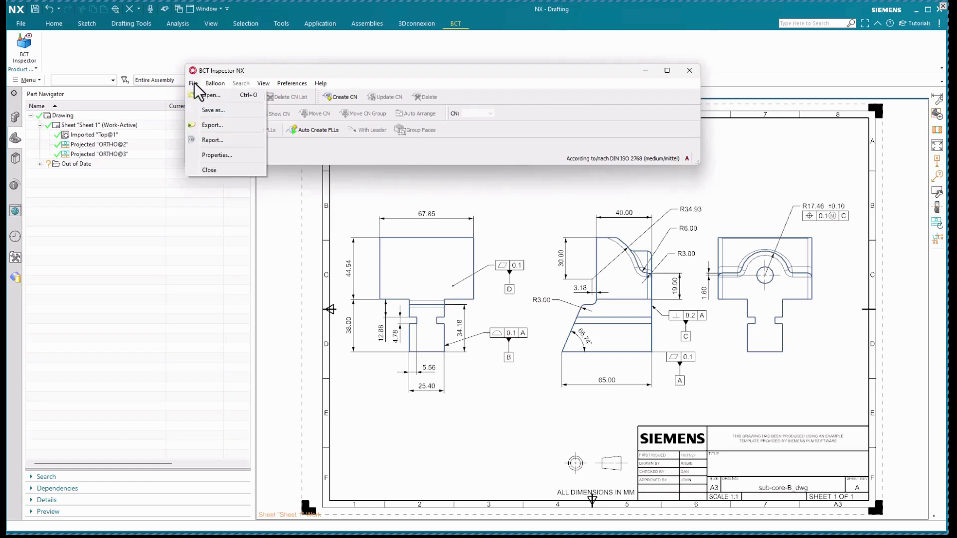
click(215, 96)
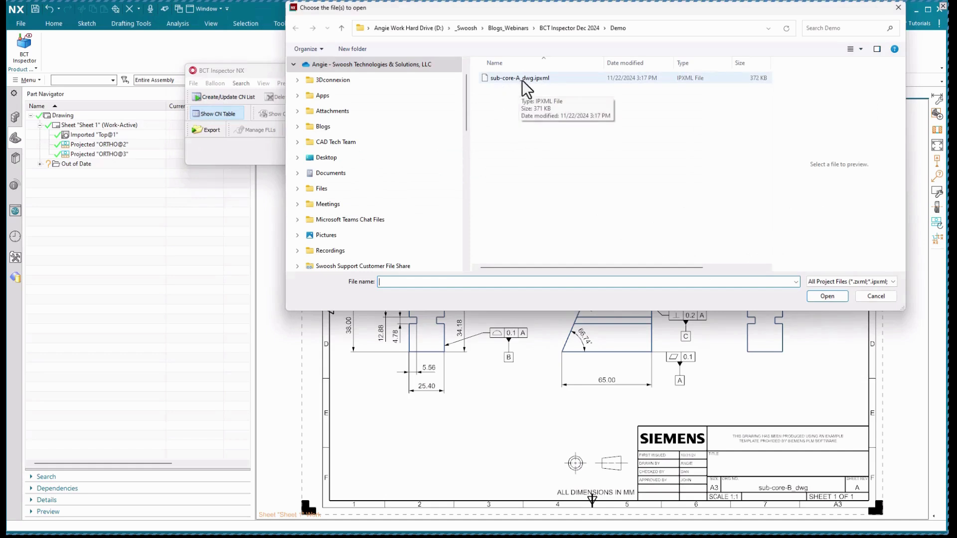
click(521, 80)
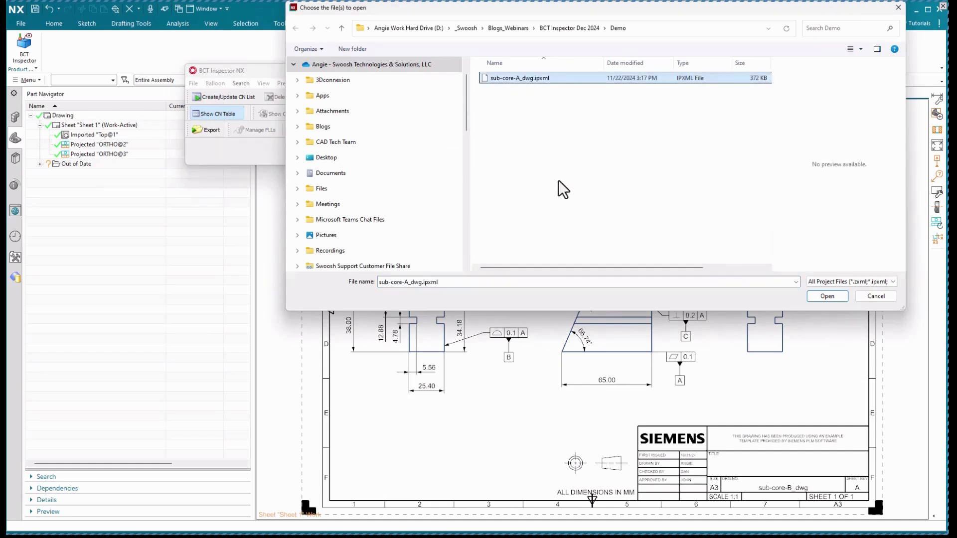
click(826, 295)
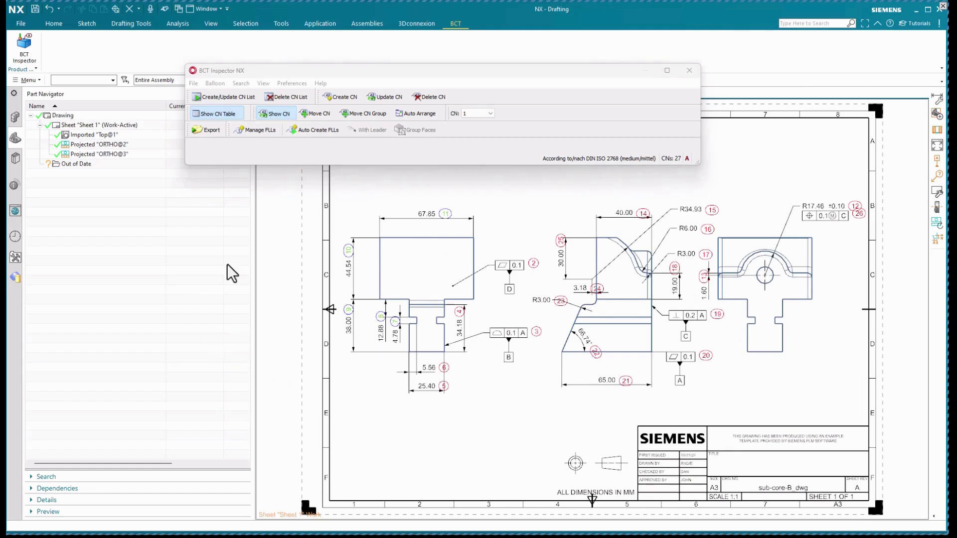
Show the characteristics table, run Update and Search on the list, and export the project file including drawings to the Demo folder
click(225, 112)
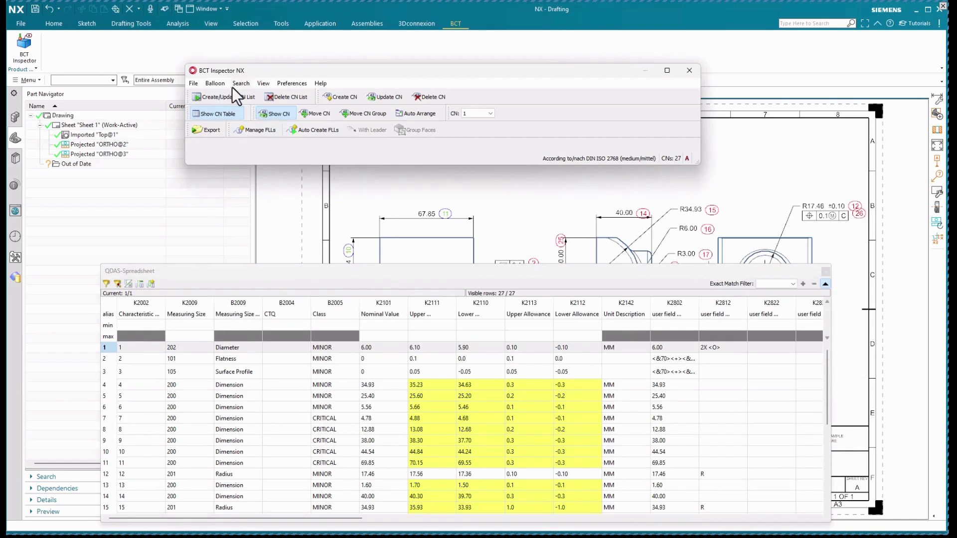
click(248, 97)
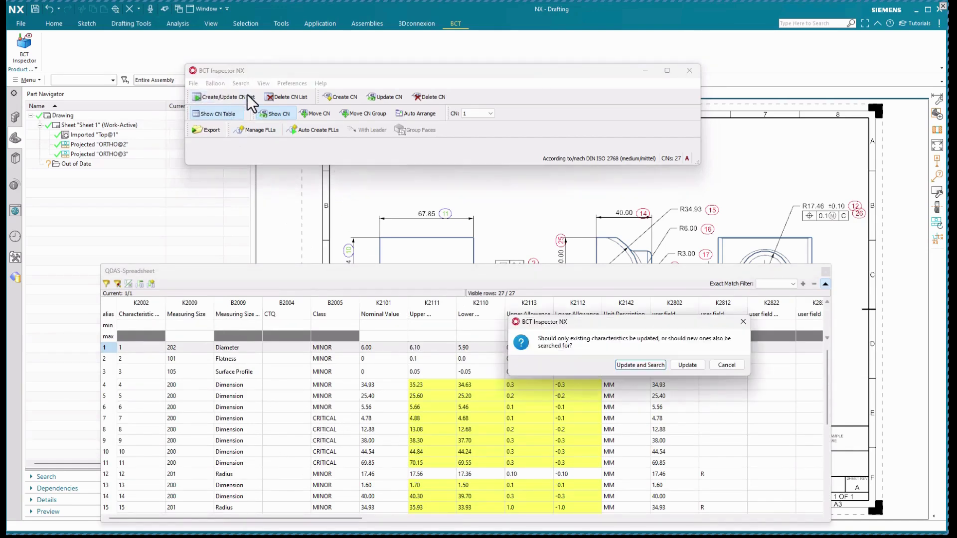
click(640, 365)
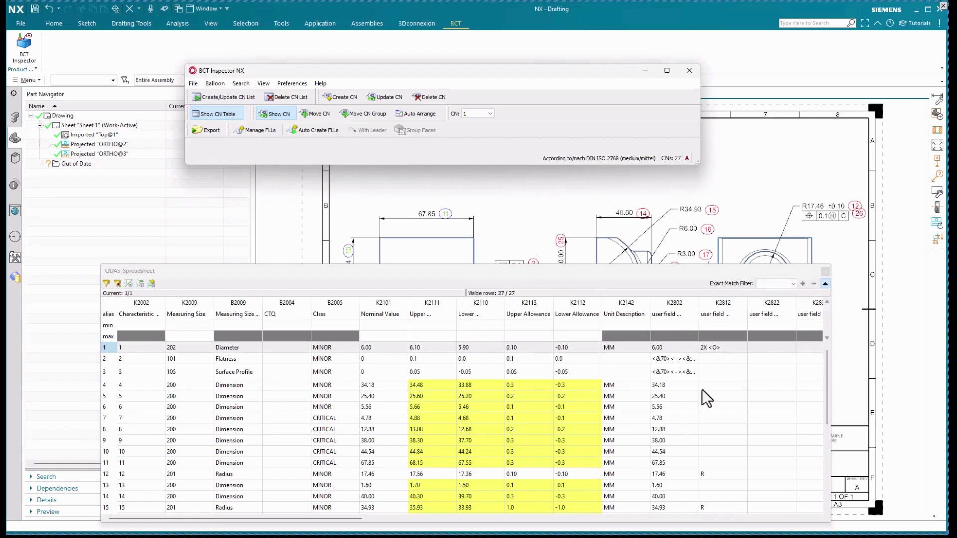
click(210, 131)
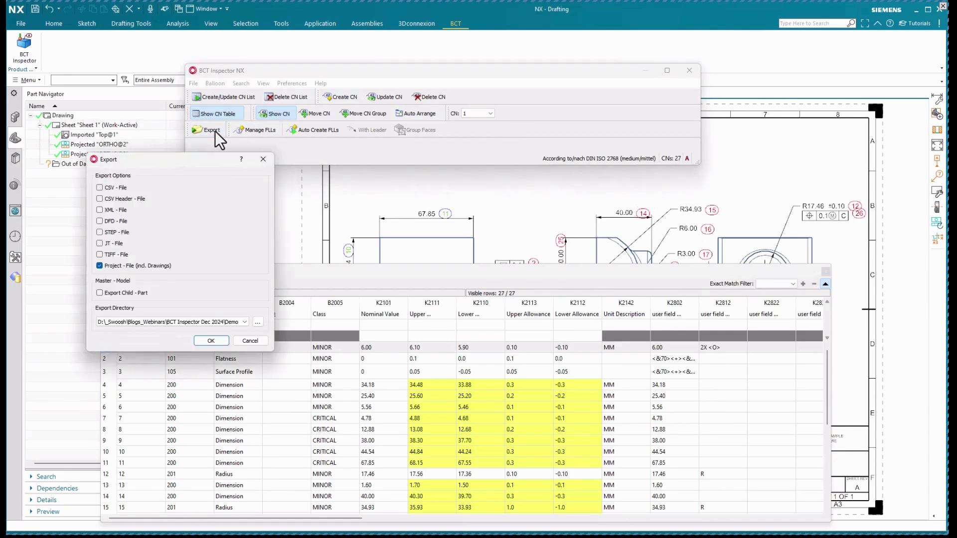
click(209, 341)
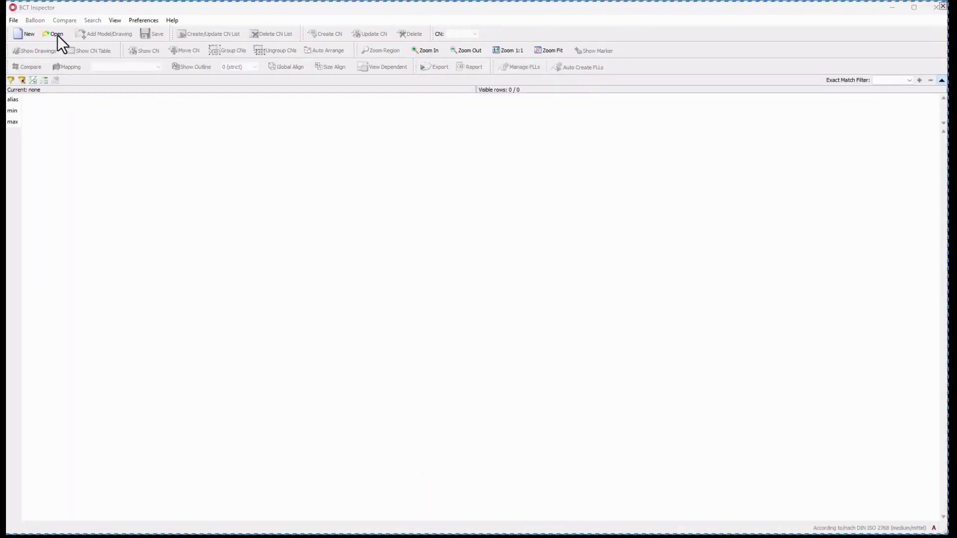
Switch to the standalone BCT Inspector and open the project sub-core-A_dwg.ipxml
click(58, 35)
click(261, 93)
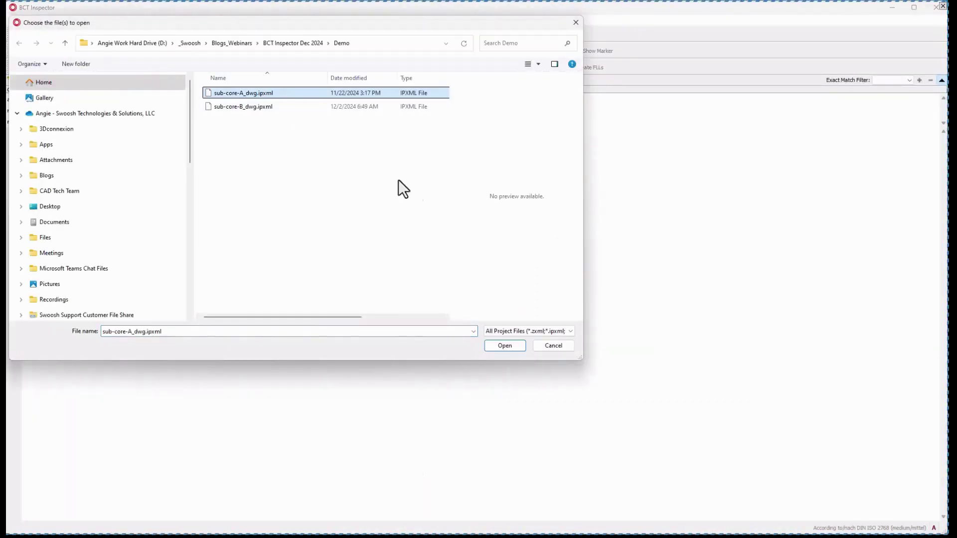
click(513, 348)
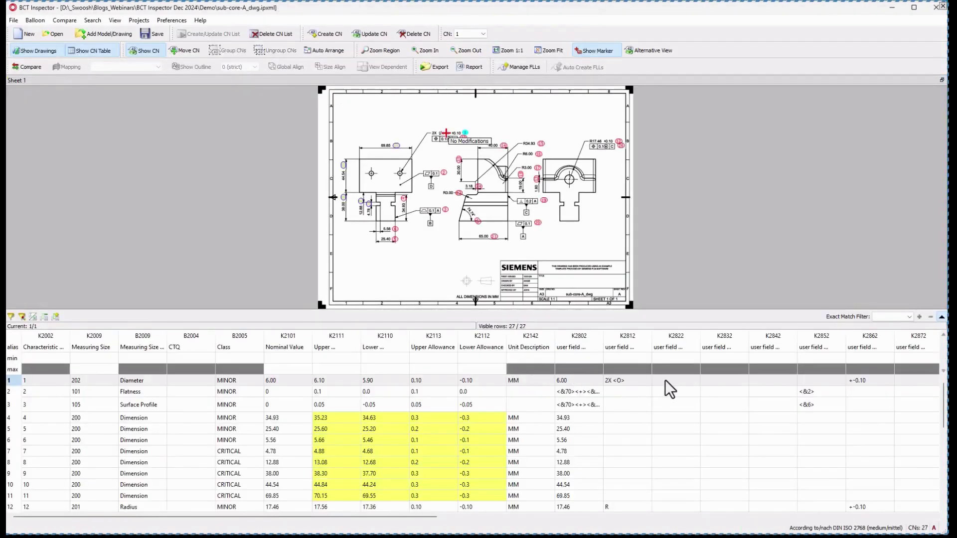
Locate characteristics 4 and 6 on the drawing from the table, and find balloon 25's row from the drawing
click(33, 418)
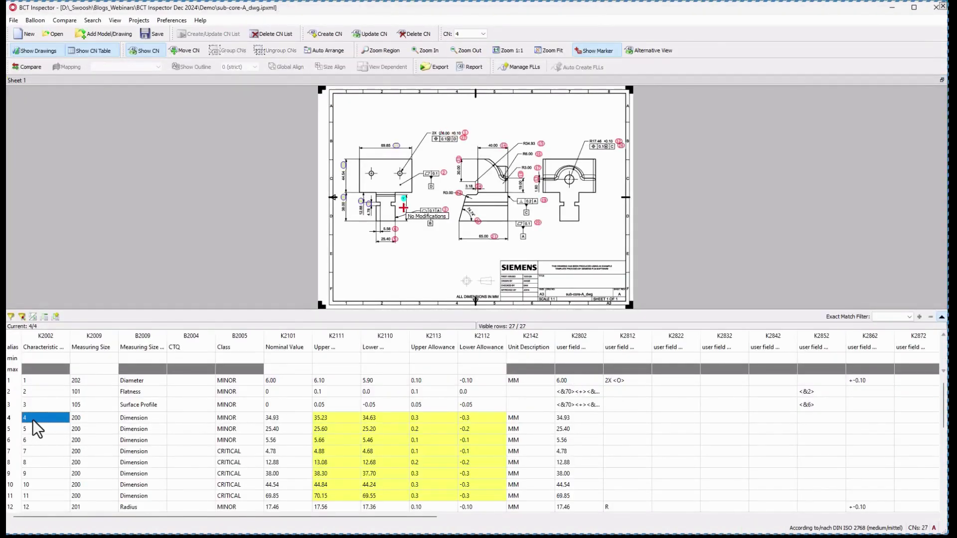
click(37, 440)
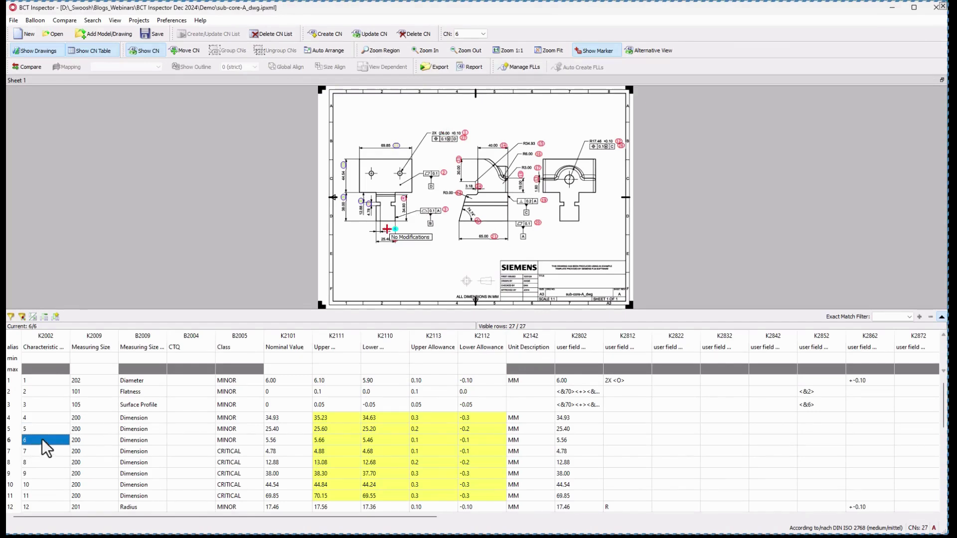
click(459, 159)
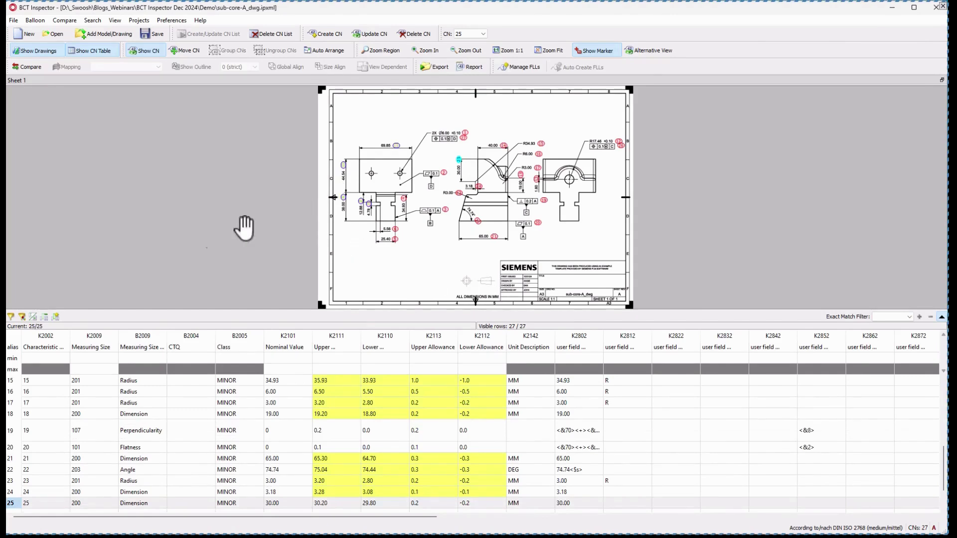
Turn on the table's column filters, show only CRITICAL class characteristics, and reset the class filter to No Filter
click(33, 316)
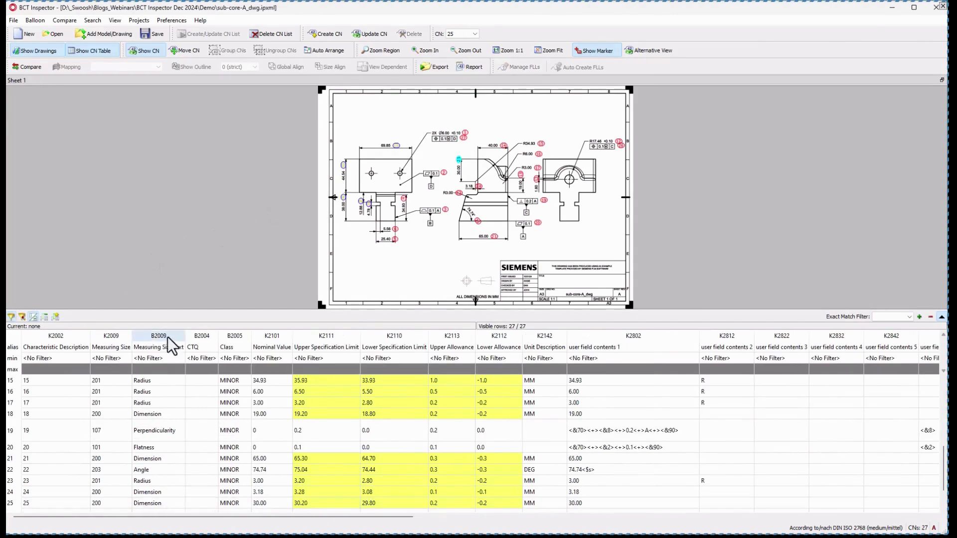
click(238, 358)
click(209, 379)
click(223, 411)
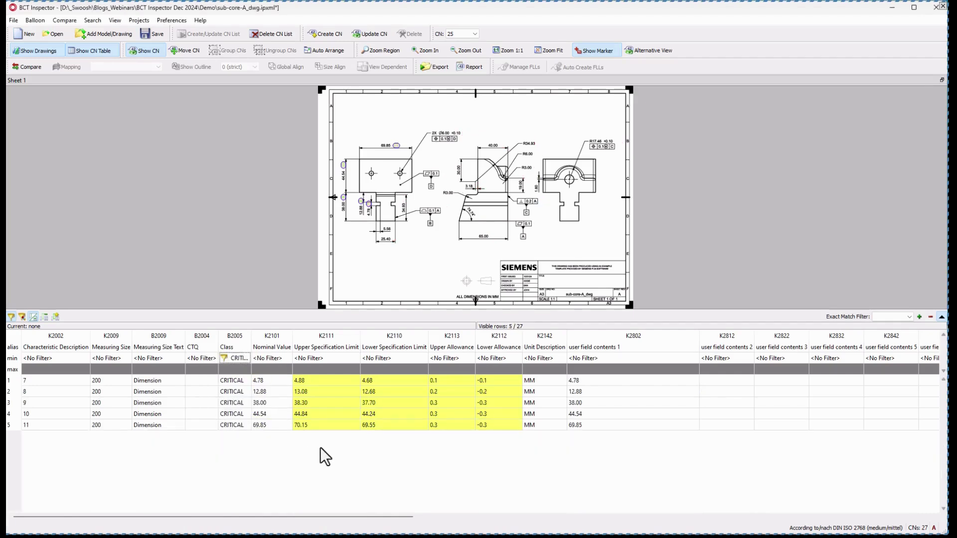
click(235, 357)
click(209, 383)
click(218, 409)
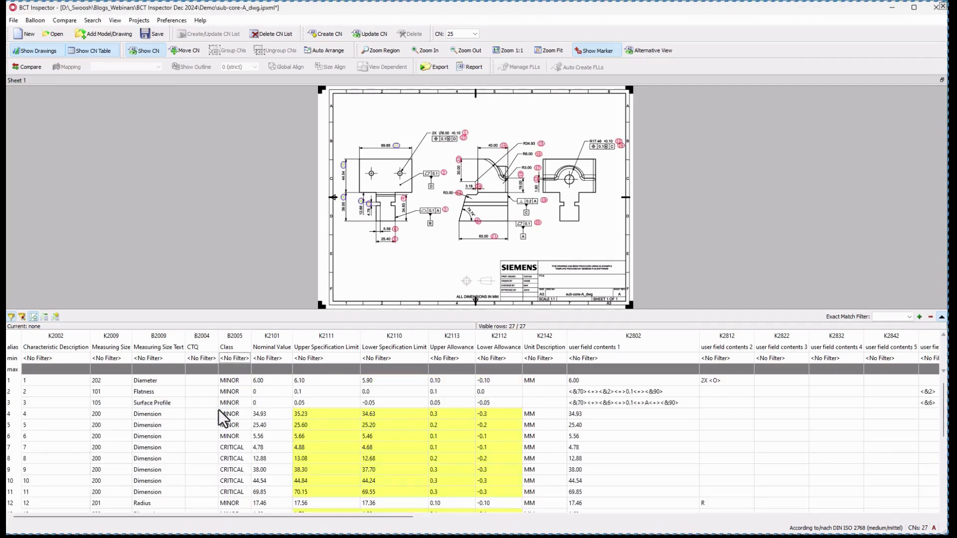
Generate a BCT AS9102 Excel Report named sub-core-A in its own subdirectory, and close the resulting workbook
click(471, 66)
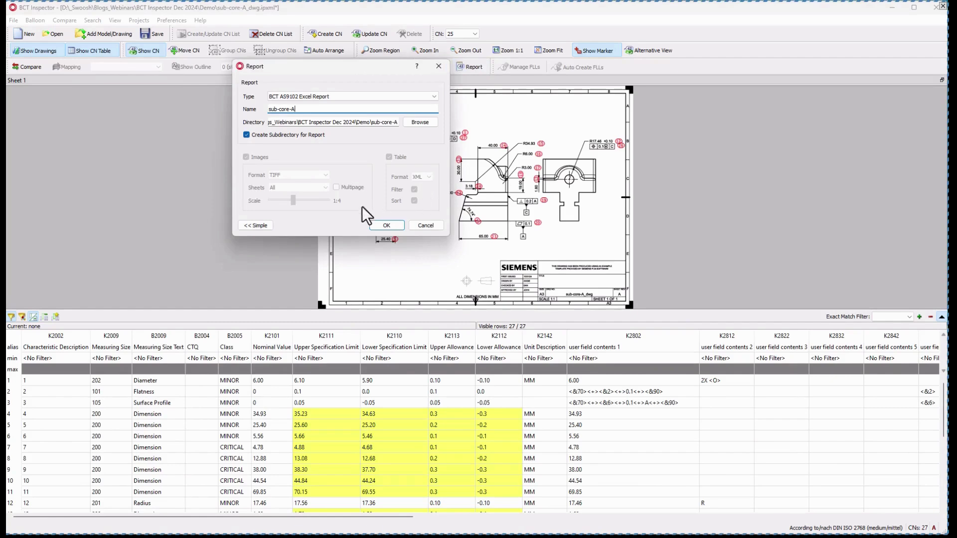
click(387, 227)
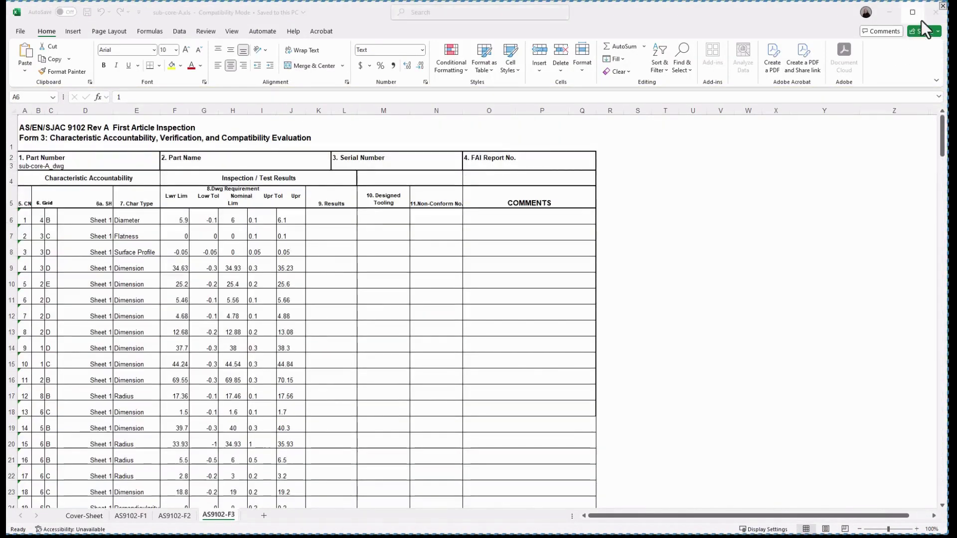
click(942, 9)
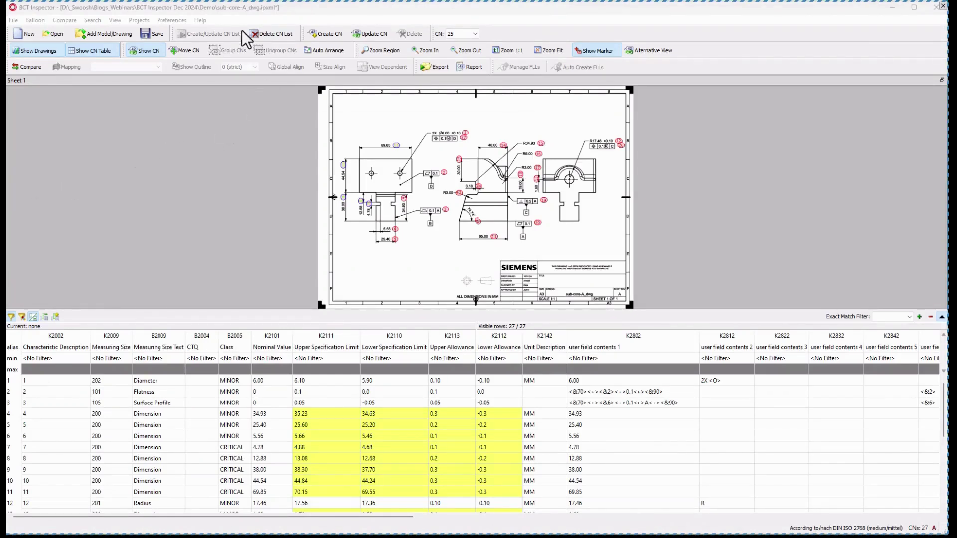
Open the project sub-core-B_dwg.ipxml alongside sub-core-A_dwg and check the list of loaded projects
click(140, 20)
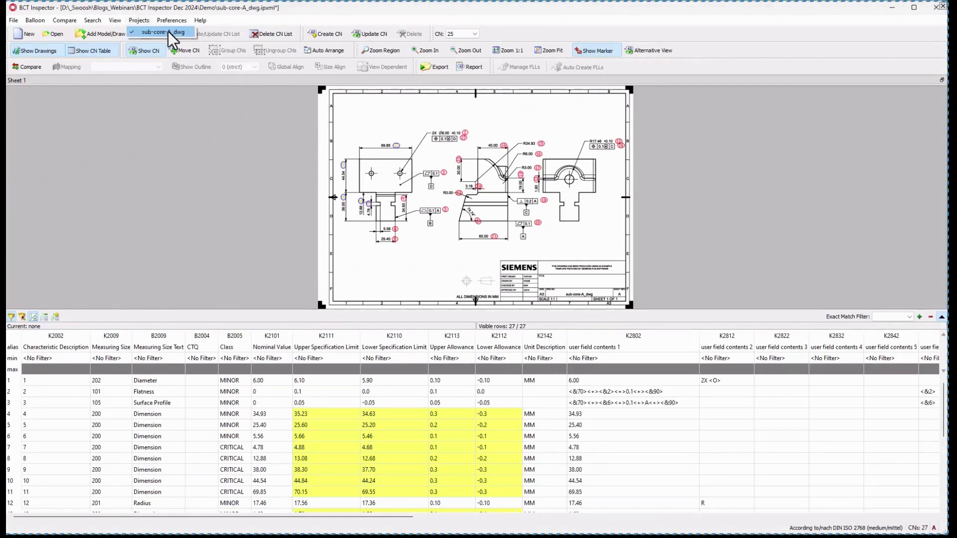
click(166, 136)
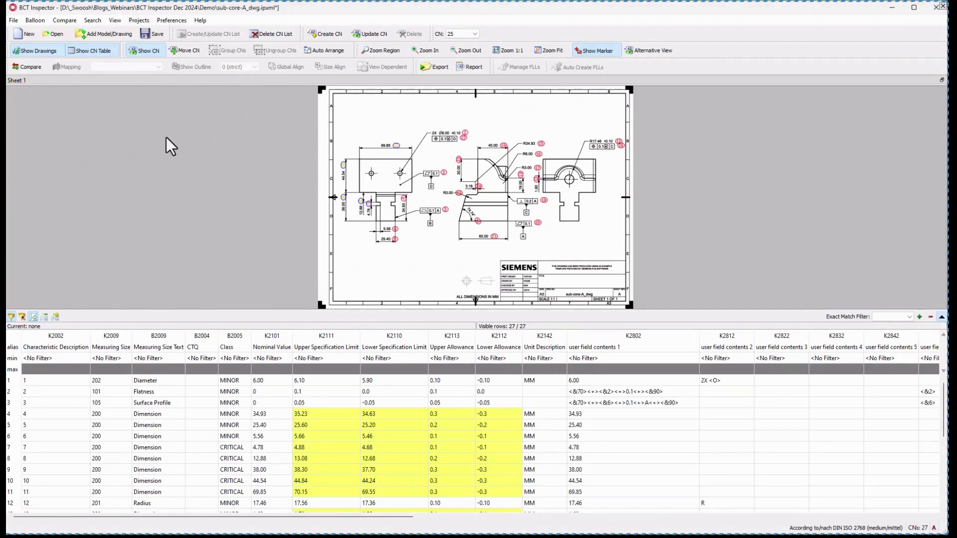
click(13, 21)
click(32, 41)
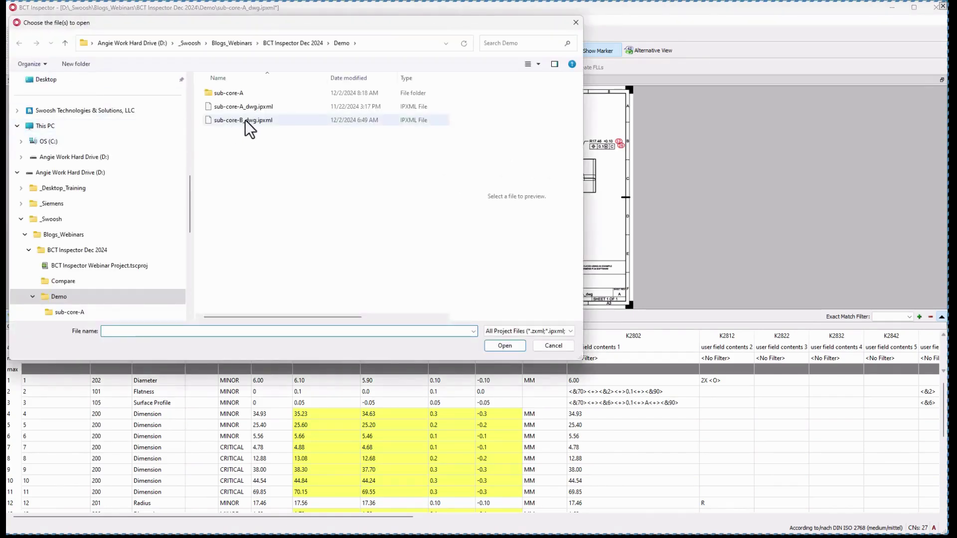
click(244, 120)
click(519, 346)
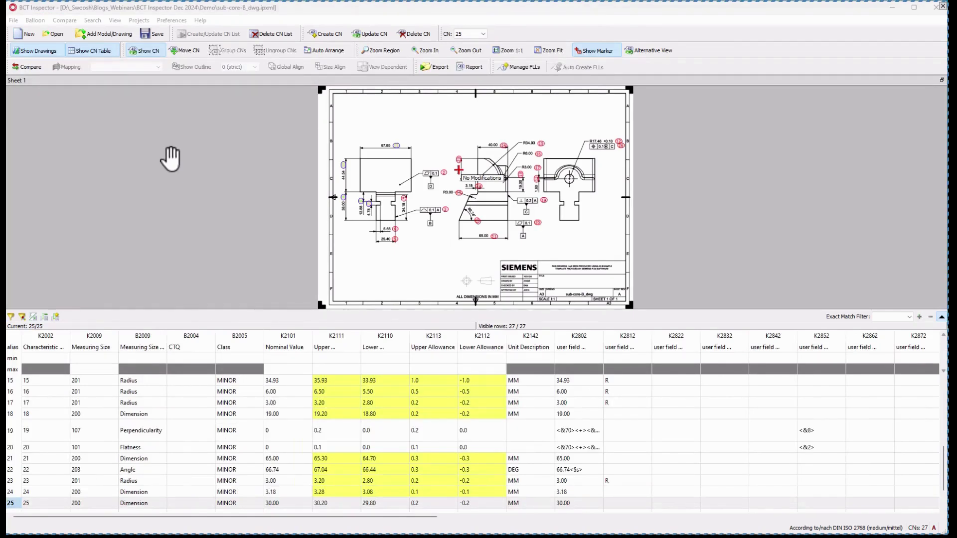
click(134, 20)
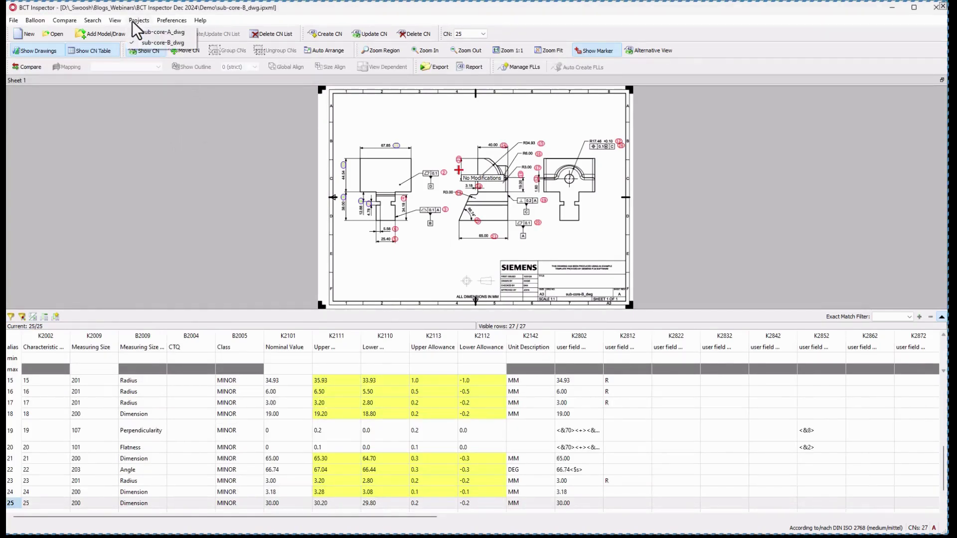
Start the revision compare of sub-core-A_dwg and sub-core-B_dwg and review the comparison status of all characteristics in the table
click(134, 152)
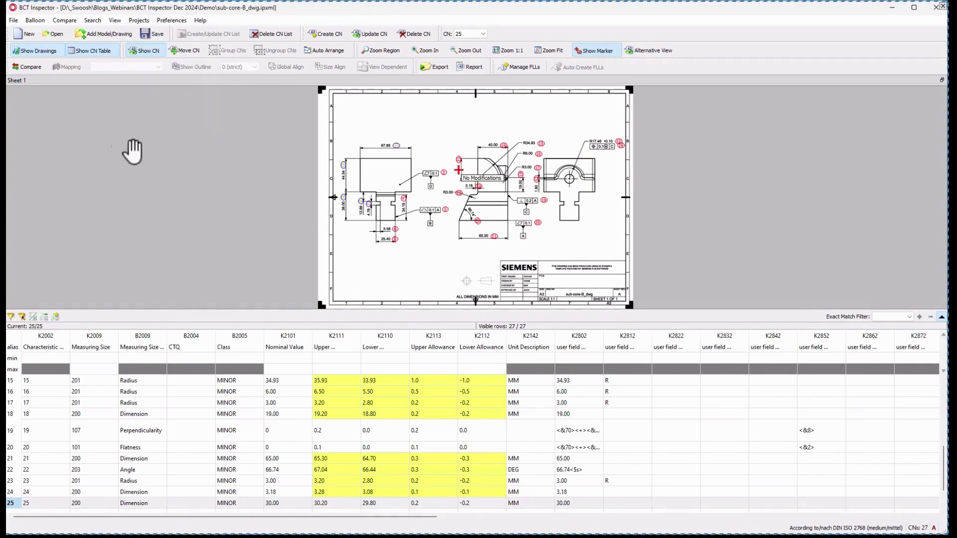
click(31, 67)
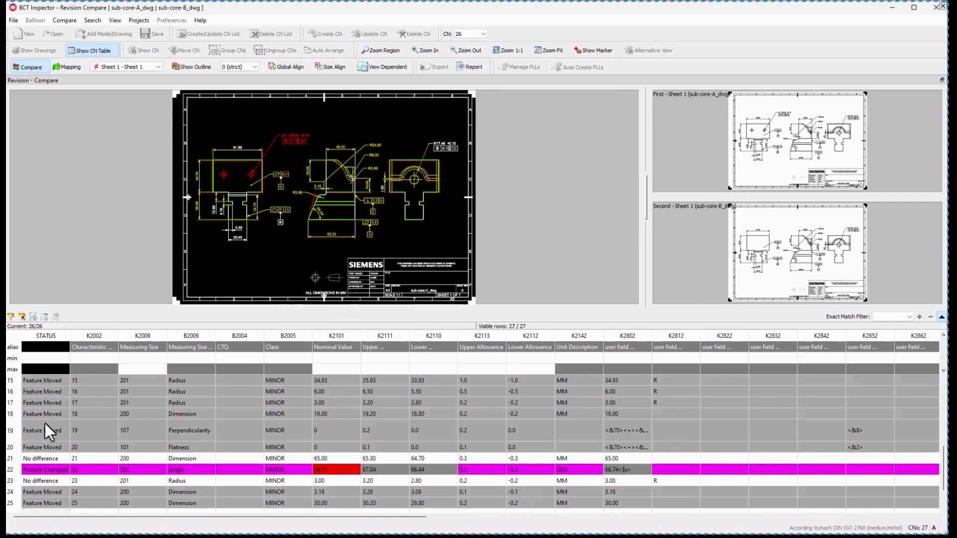
scroll(46, 438, down, 2)
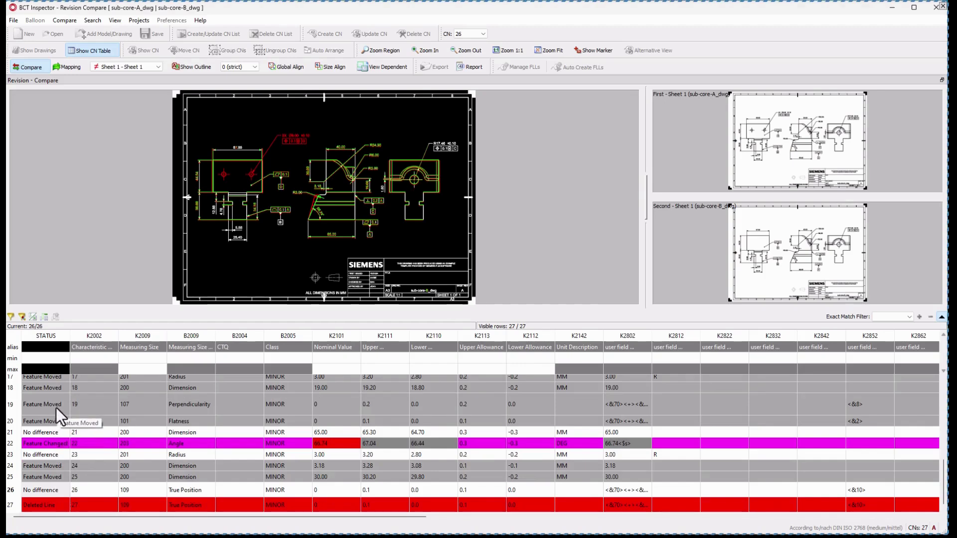
scroll(55, 408, up, 2)
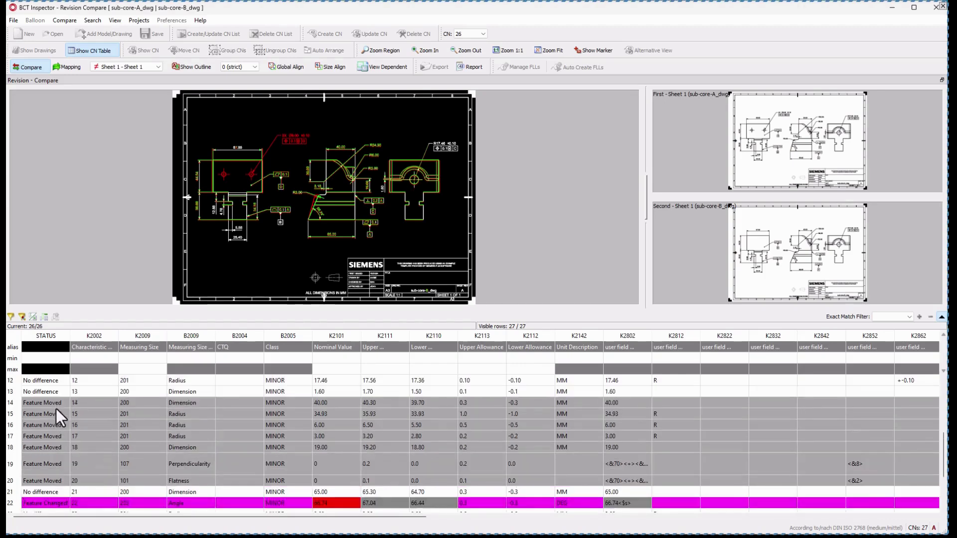
scroll(56, 411, up, 3)
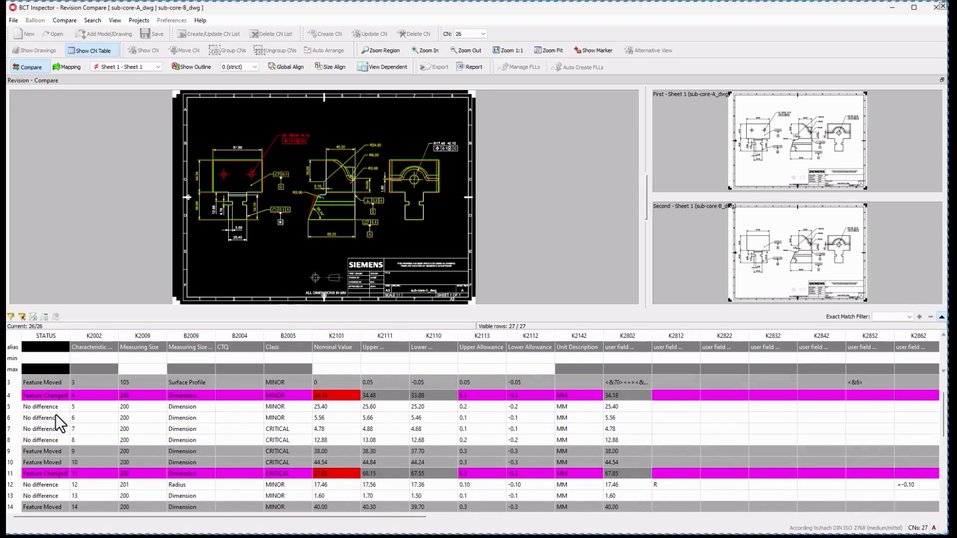
scroll(56, 412, up, 1)
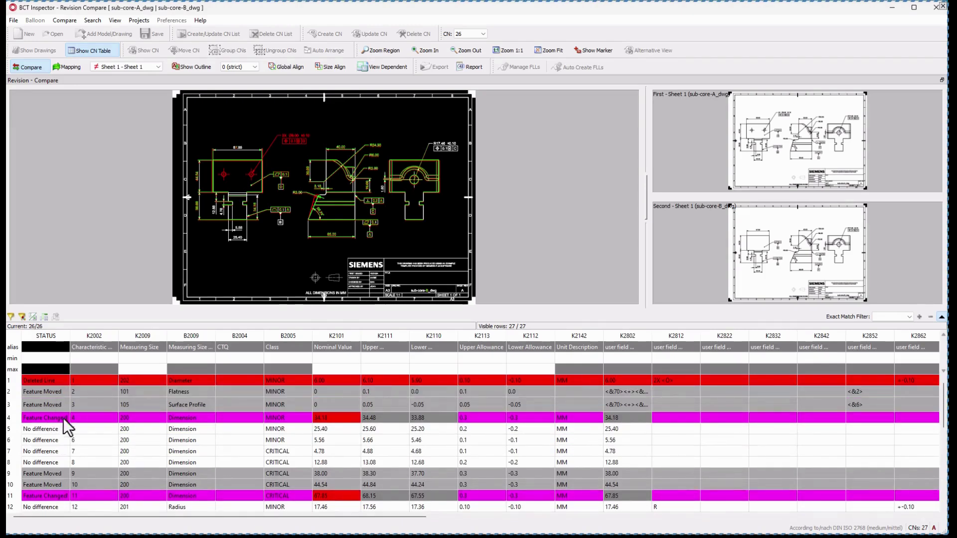
Turn on the marker in the revision compare and locate characteristics 4 and 1 on the compared drawings from their table rows
click(144, 452)
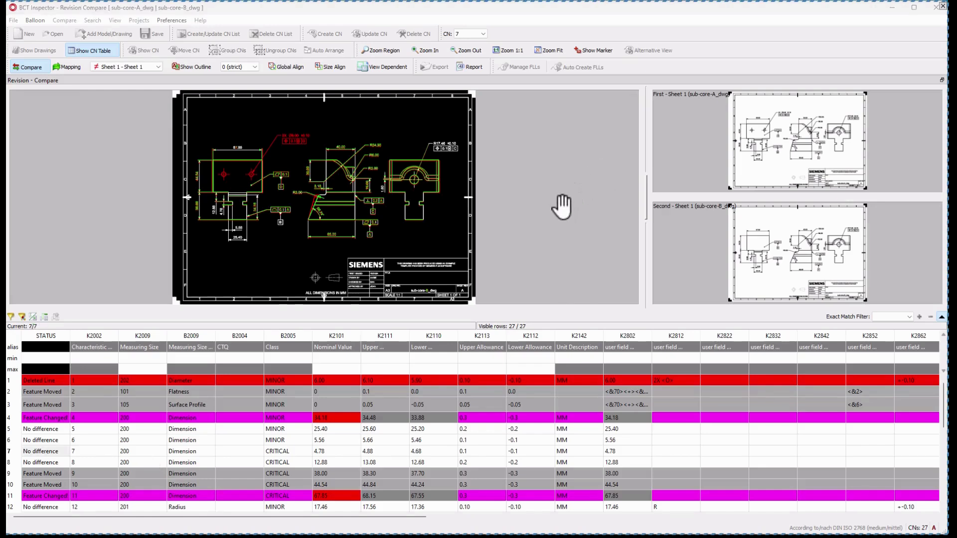
click(593, 51)
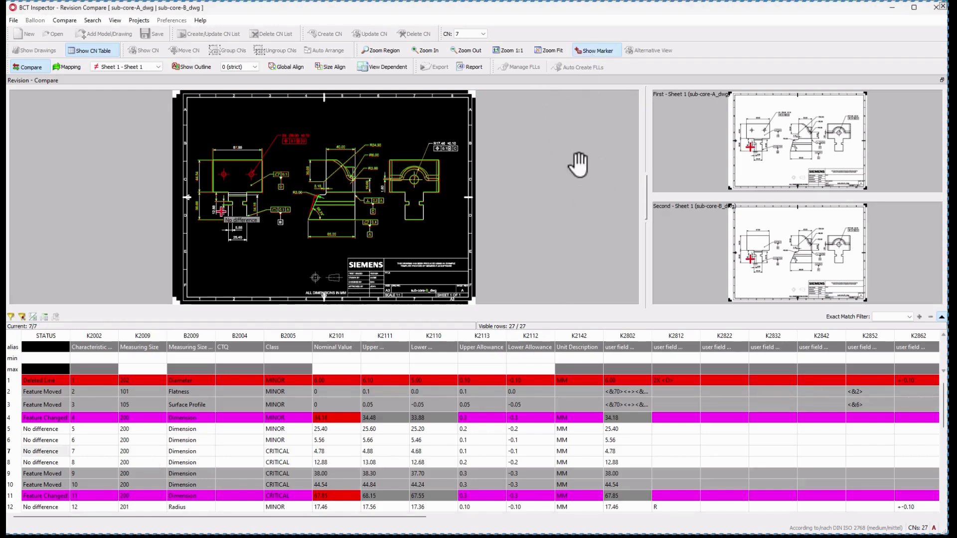
click(36, 418)
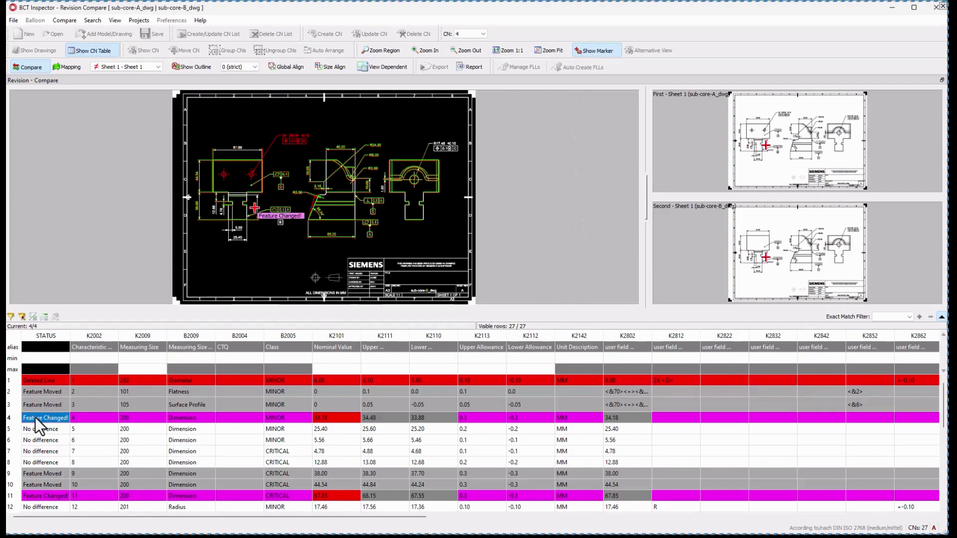
click(53, 381)
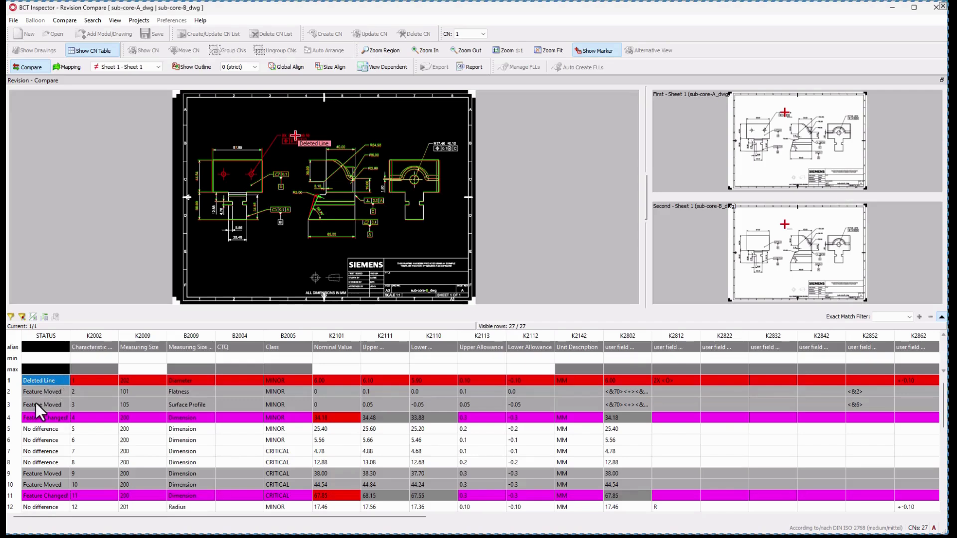
Check the old and new nominal values of characteristic 4 and close the comparison message
double_click(328, 417)
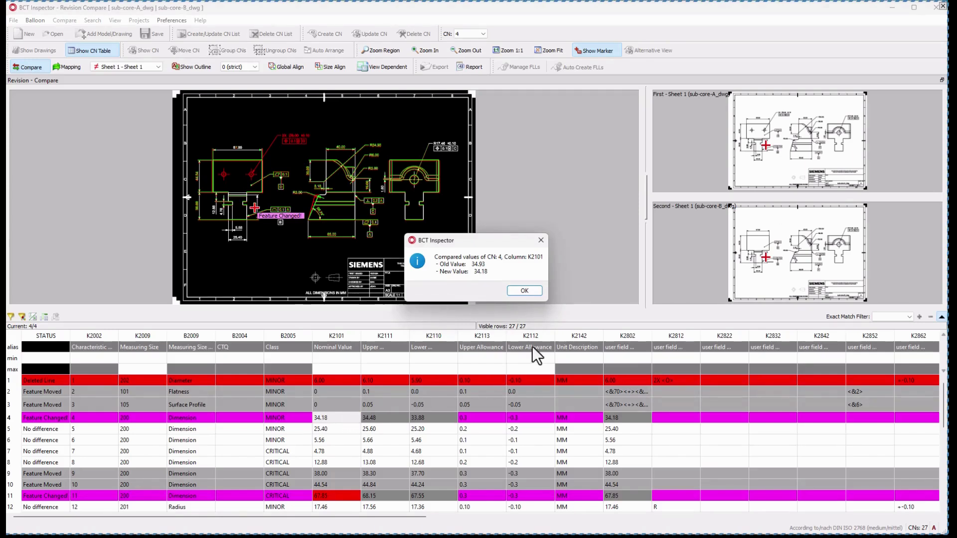
click(525, 290)
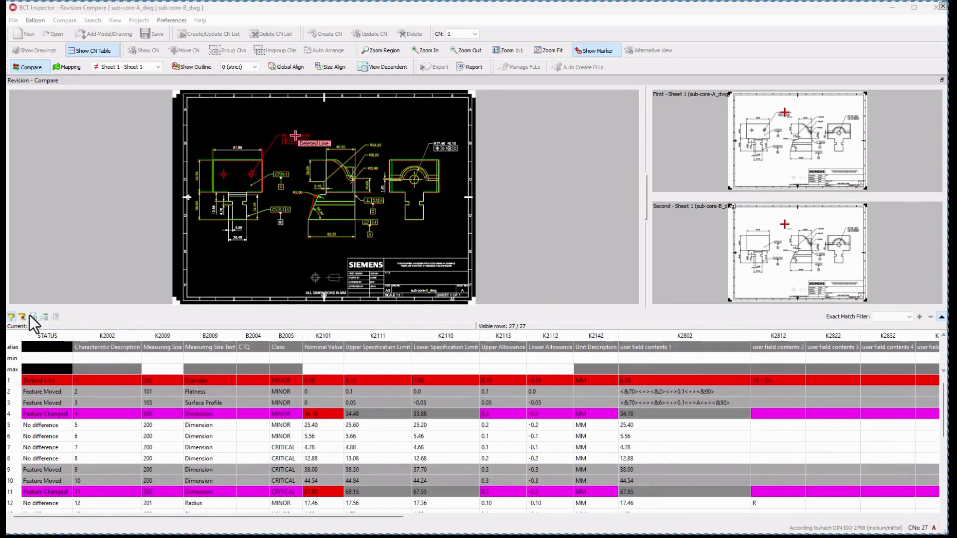
Turn on the compare table's column filters and filter STATUS to only Deleted Line and Feature Changed! rows
click(33, 316)
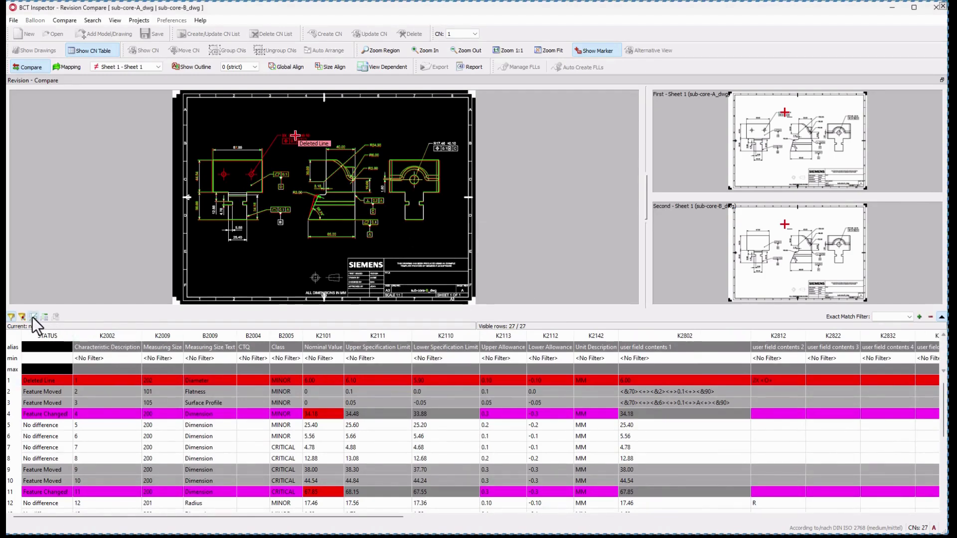
click(27, 357)
scroll(25, 405, down, 1)
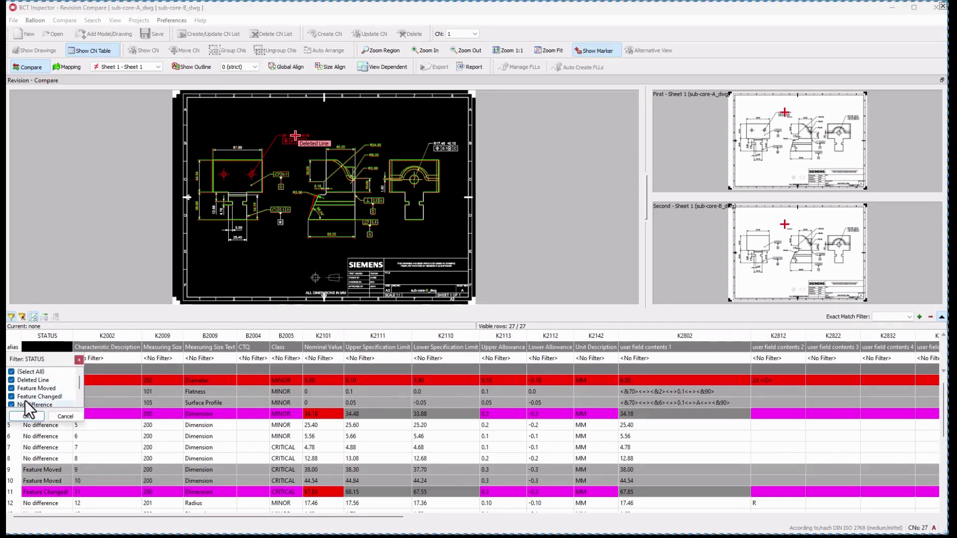
click(11, 397)
click(11, 380)
click(34, 414)
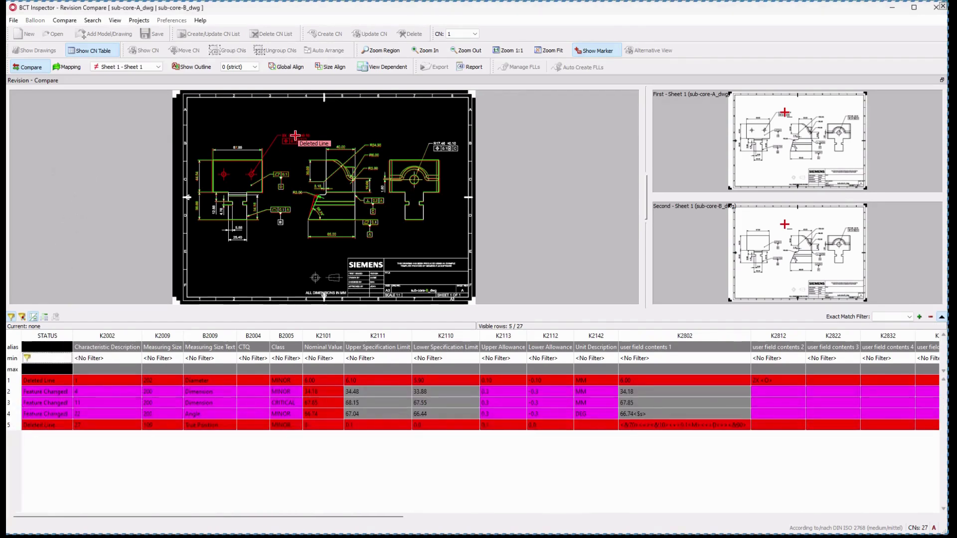
Generate a BCT Excel Compare Report 1 named sub-core-compare in its own subdirectory
click(470, 68)
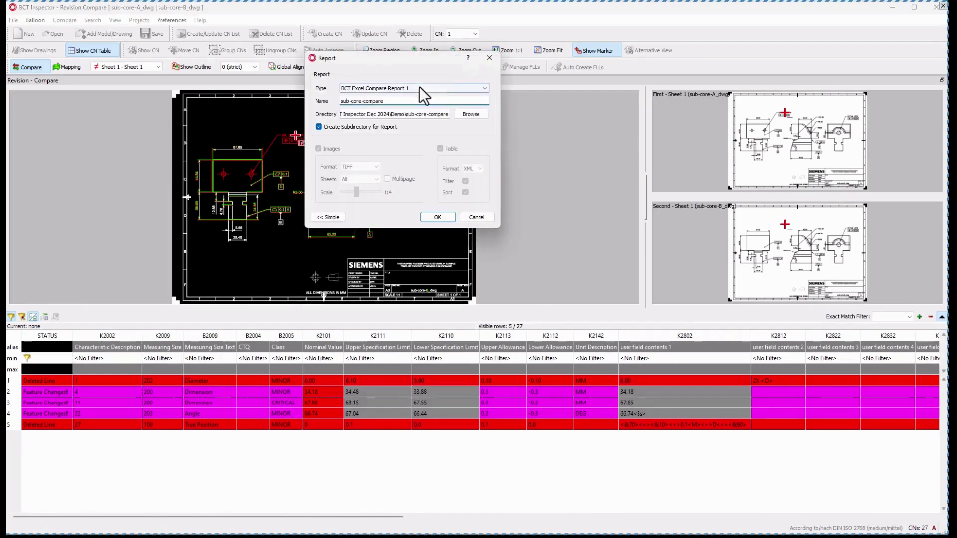
click(441, 218)
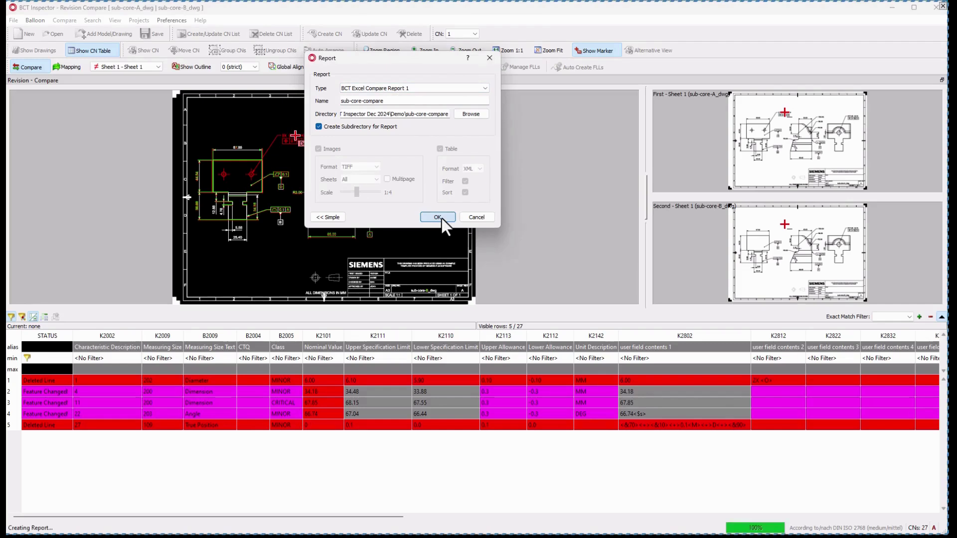